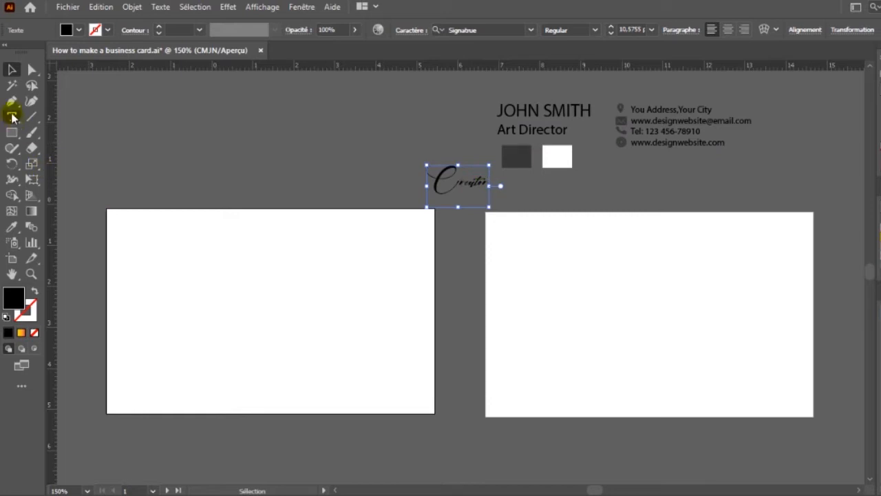
Draw a rectangle covering the whole first artboard and give it the white fill sampled from the second artboard
click(12, 135)
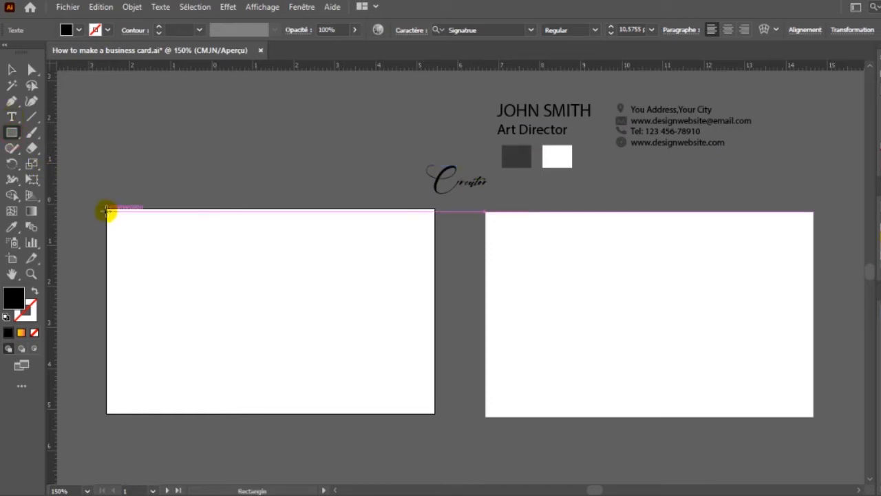
drag(107, 209, 435, 411)
key(i)
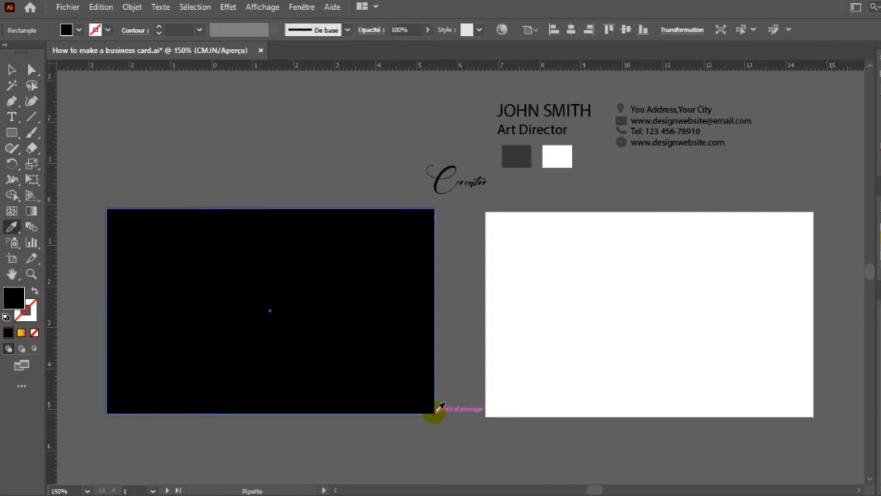
click(615, 311)
click(12, 69)
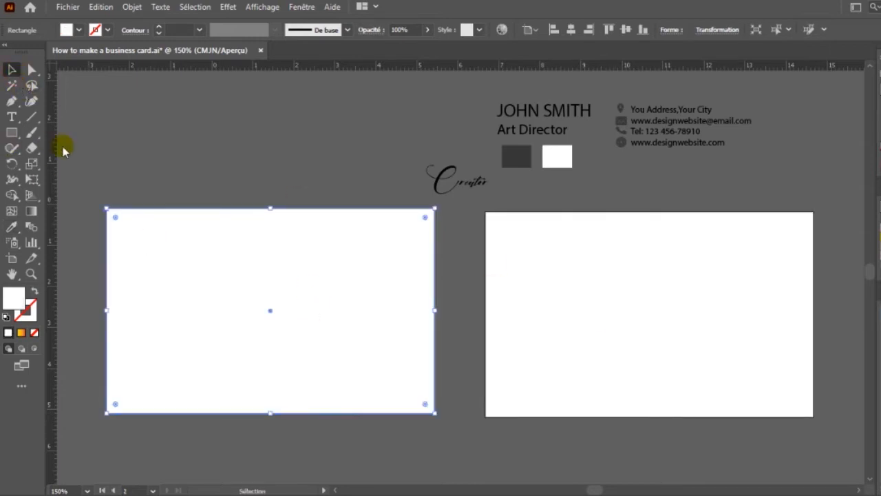
Draw a wide rectangle across the upper half of the first card, overlapping its side edges, and fill it with the dark gray swatch colour
click(12, 134)
drag(75, 199, 465, 303)
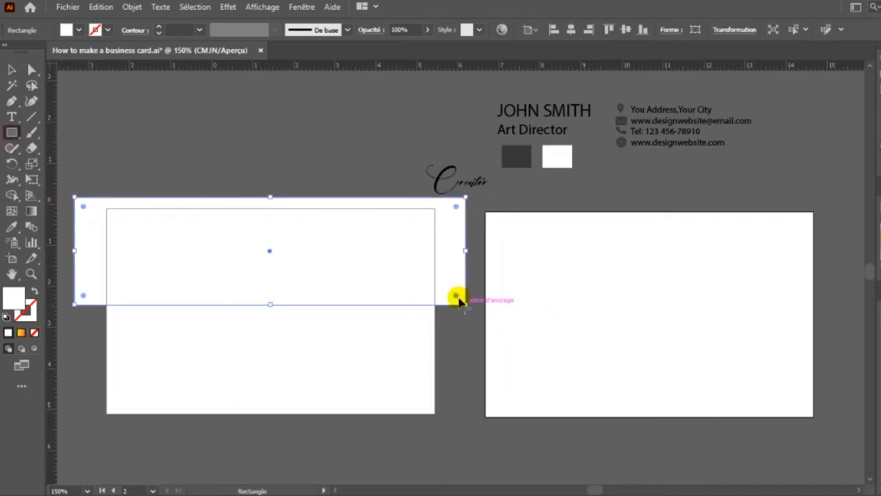
key(i)
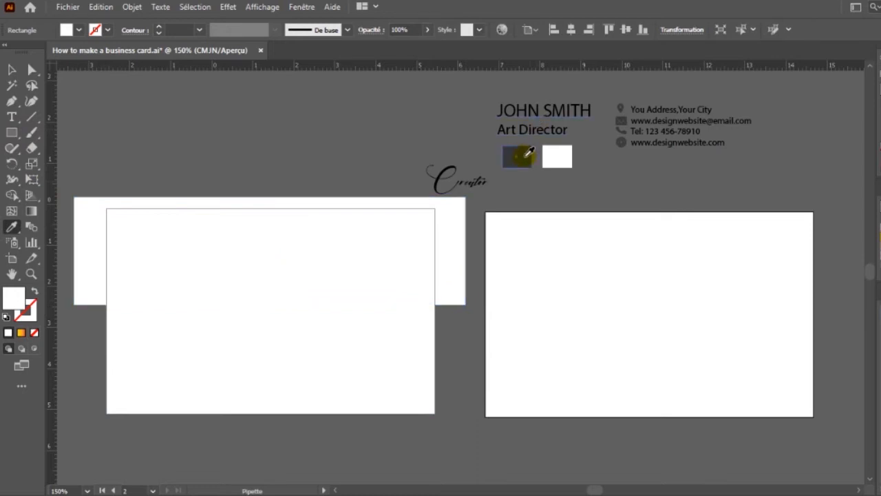
click(527, 153)
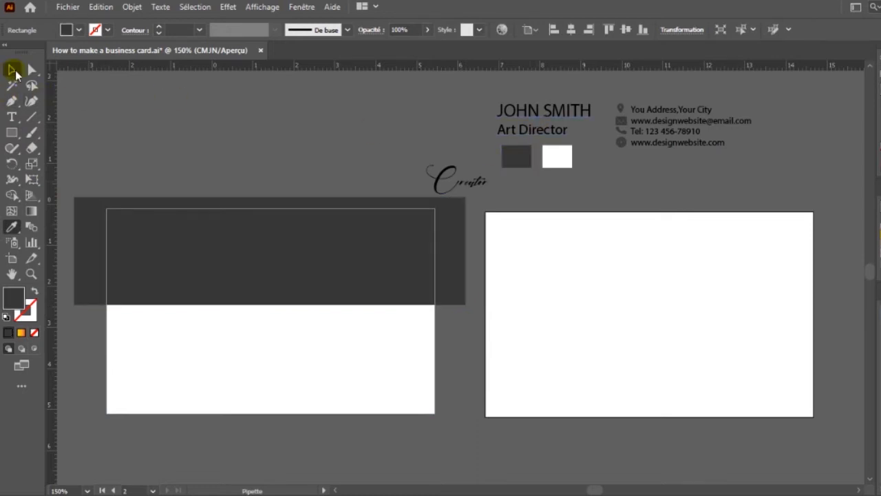
click(14, 70)
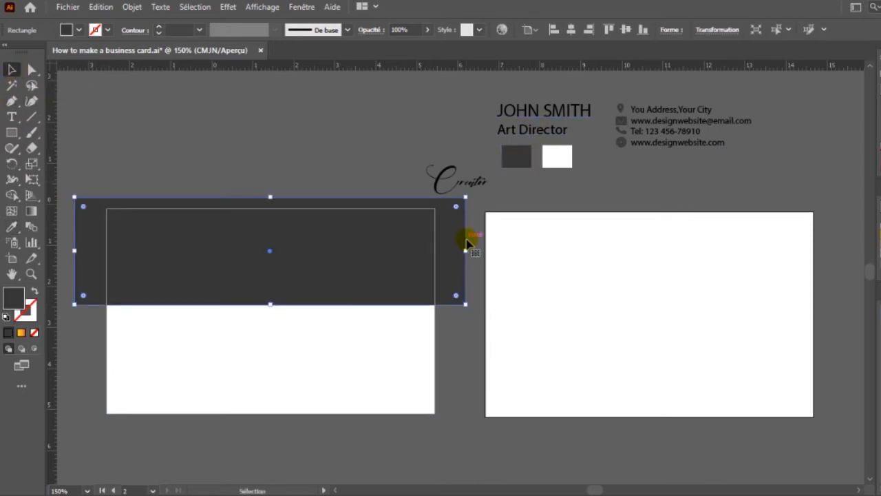
click(377, 137)
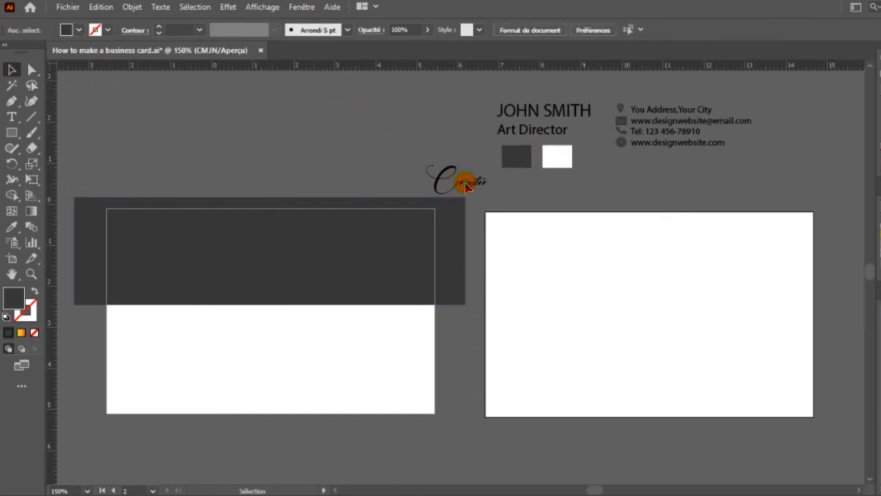
Duplicate the Creator logo text, placing the copy beside the name text above the artboards
click(467, 185)
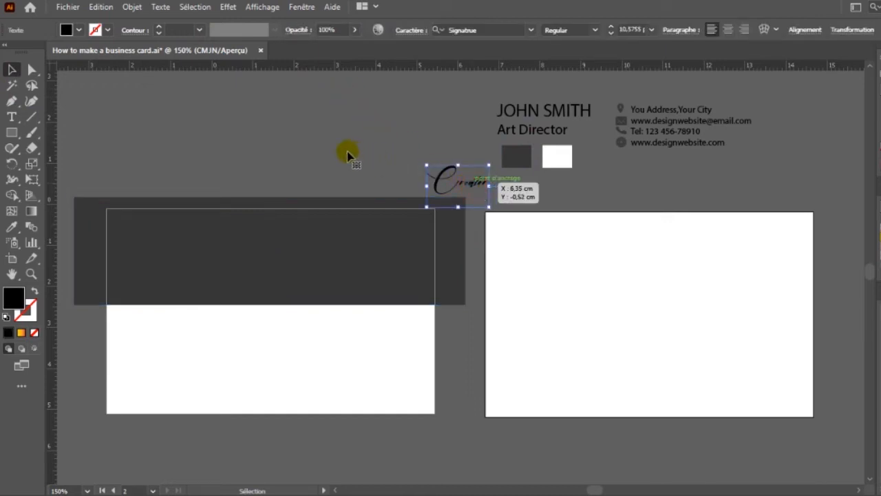
drag(453, 179, 429, 113)
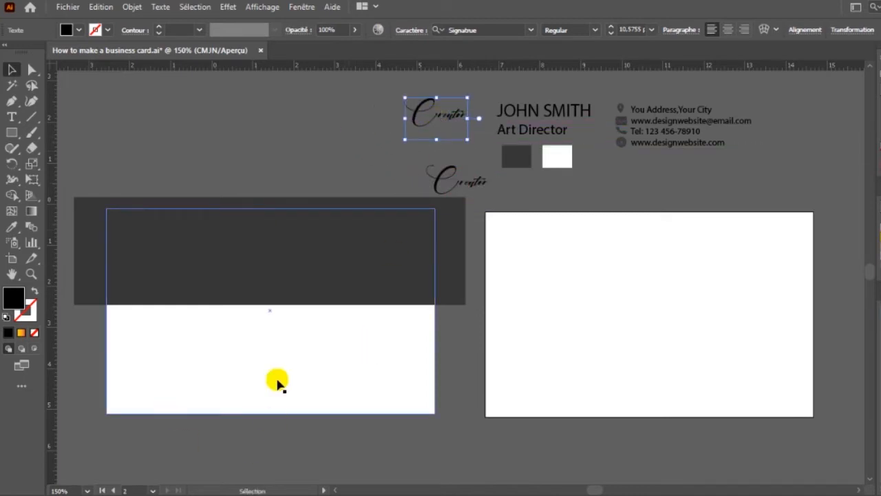
Duplicate the dark gray band over the first card's lower edge and round the copy's corners
click(386, 271)
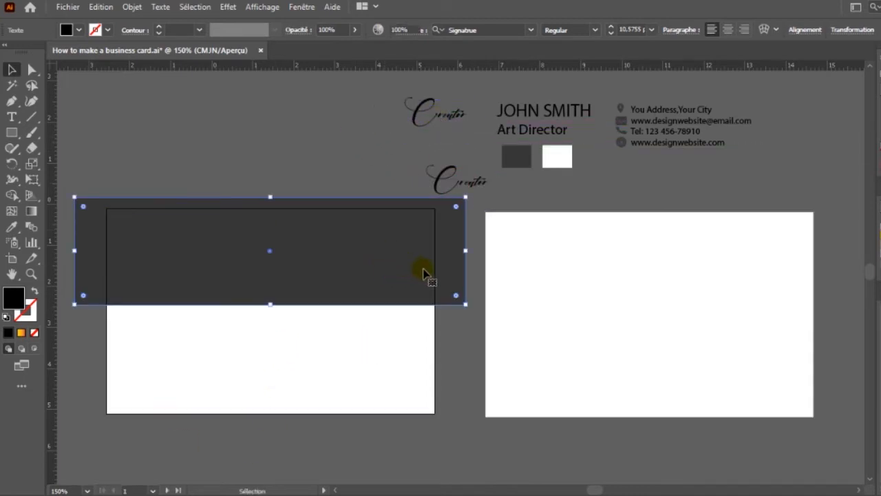
drag(425, 272, 421, 438)
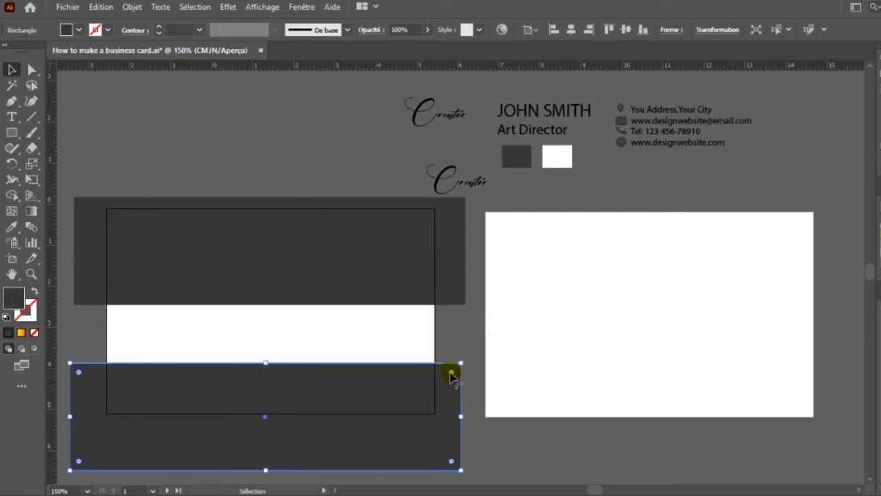
drag(450, 373, 453, 415)
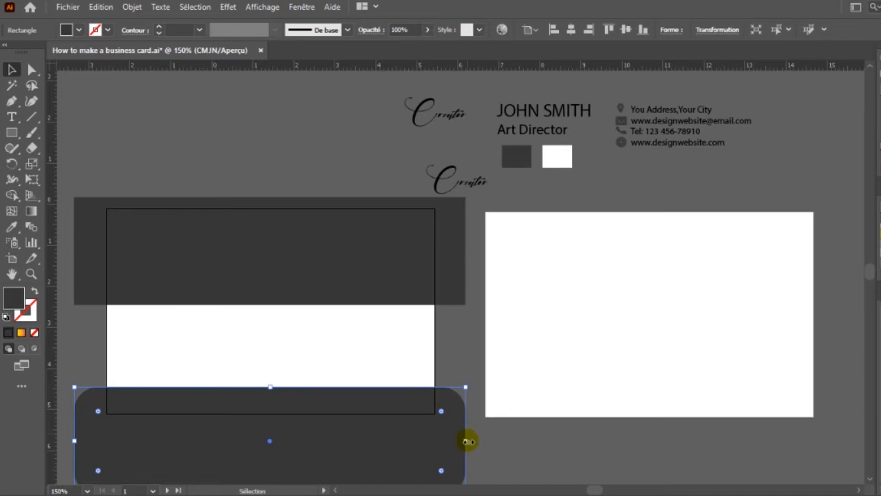
Narrow the rounded lower shape to the card's exact width and slightly shorten the upper dark band from its lower edge
drag(468, 441, 434, 440)
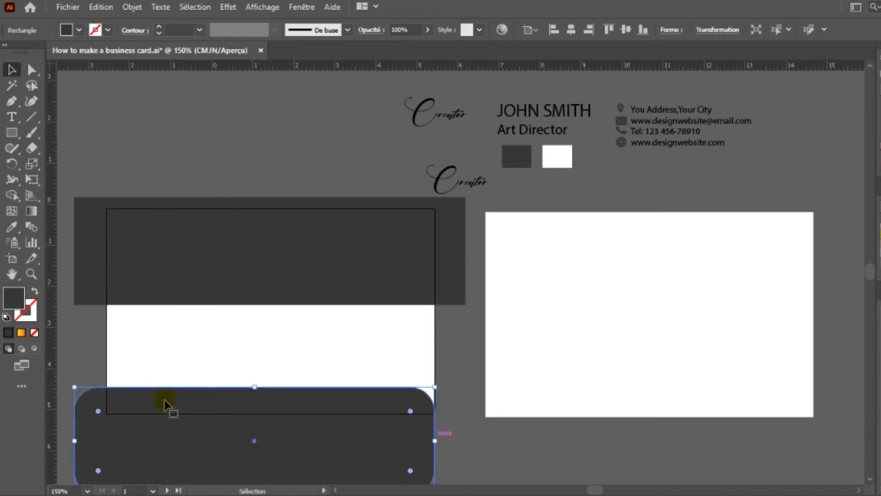
drag(74, 441, 106, 441)
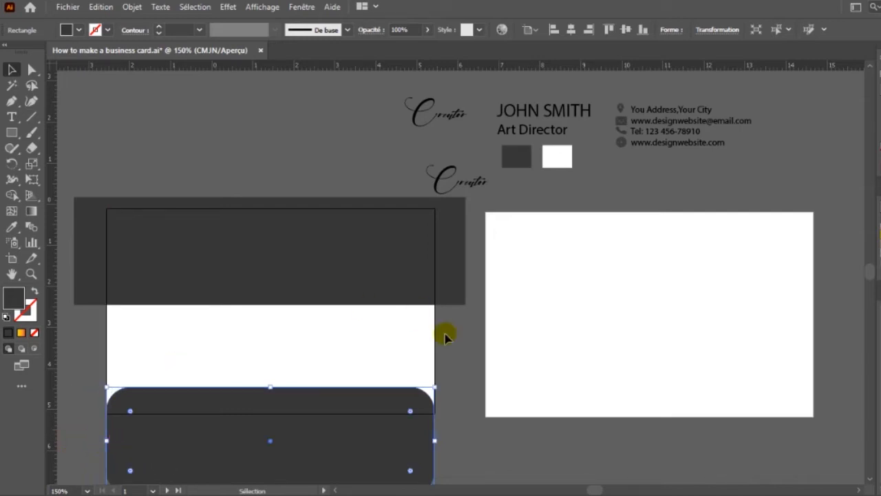
click(226, 211)
click(315, 281)
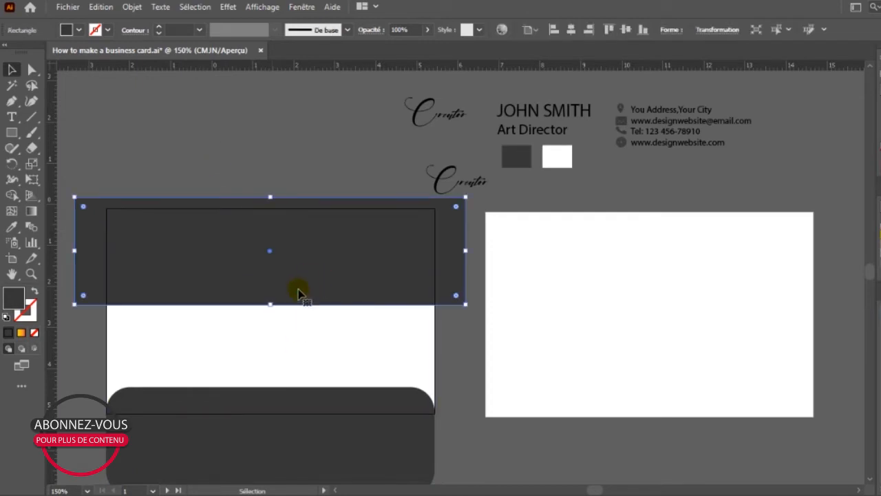
drag(270, 303, 270, 301)
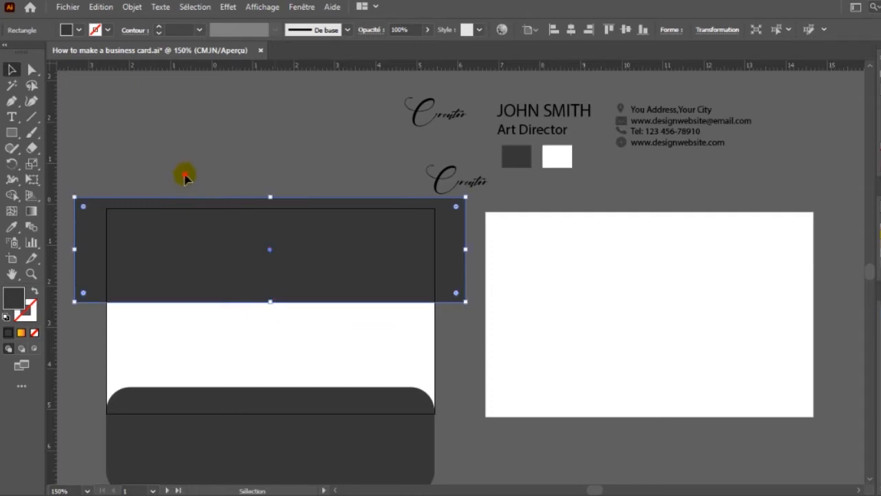
Use the Shape Builder to remove the parts of both dark shapes that extend beyond the first card
shift+click(262, 449)
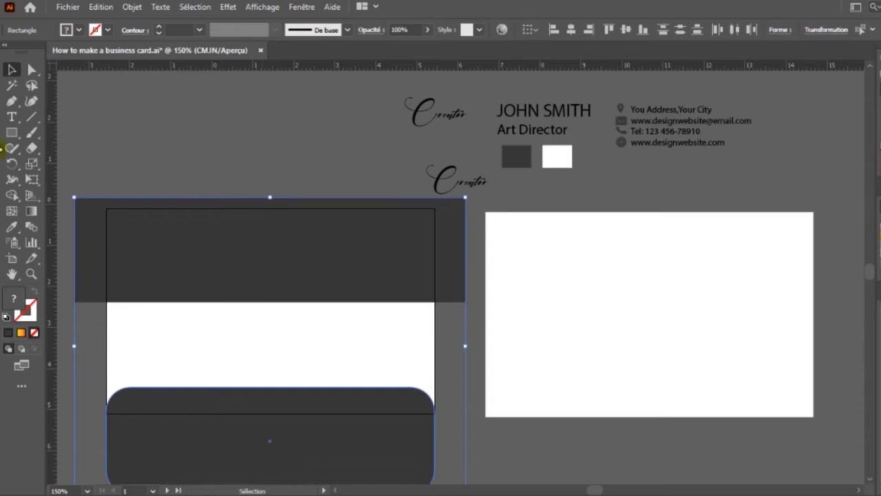
click(12, 196)
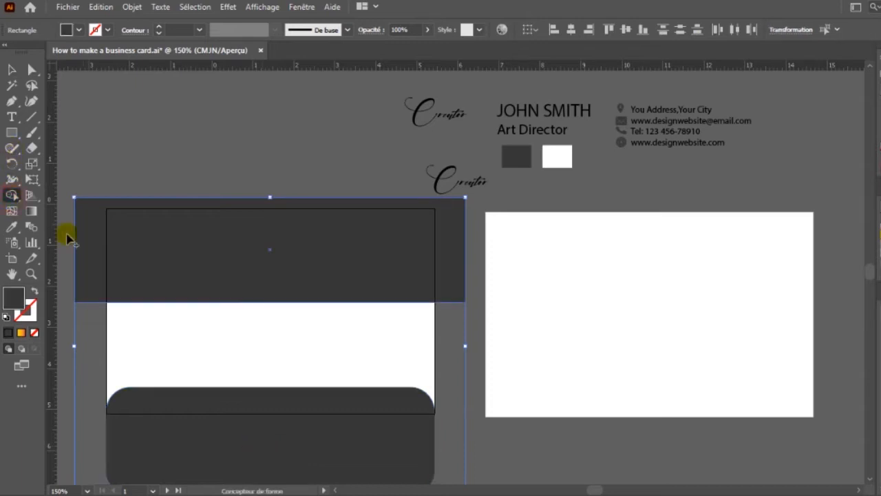
click(93, 250)
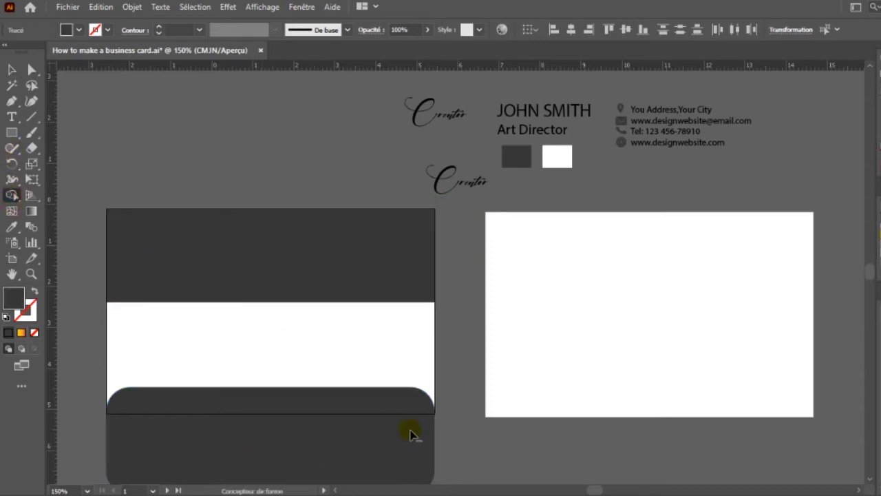
alt+click(402, 451)
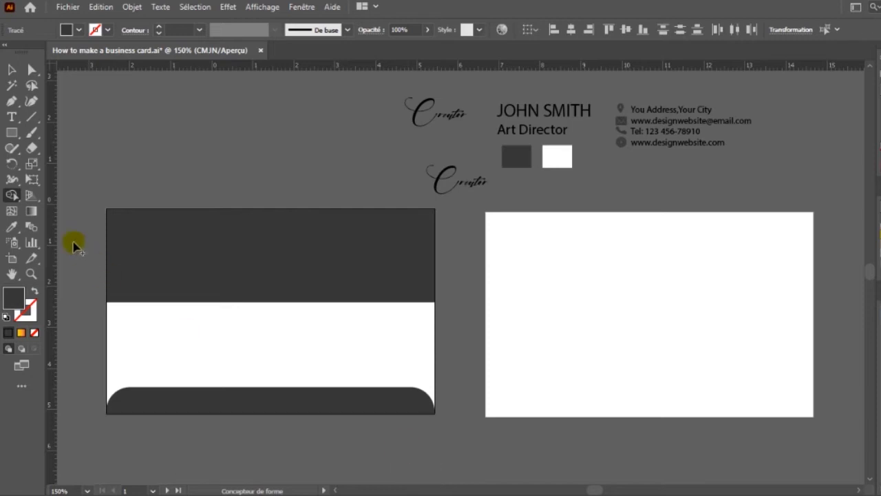
click(11, 71)
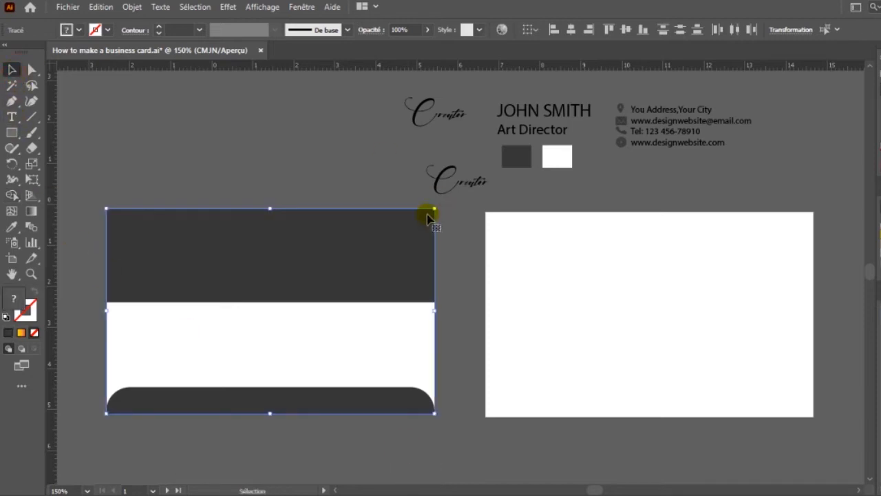
Recolour the Creator logo nearest the first card white and enlarge it to about 22 pt
click(472, 185)
key(i)
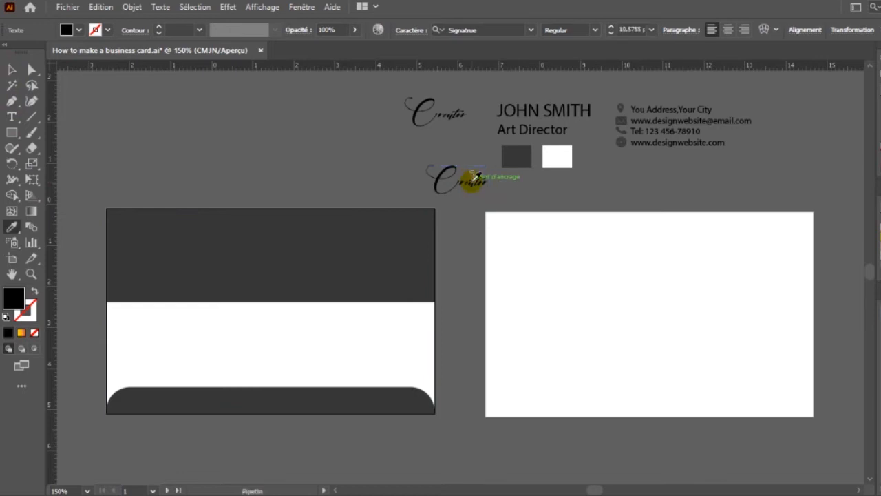
click(574, 292)
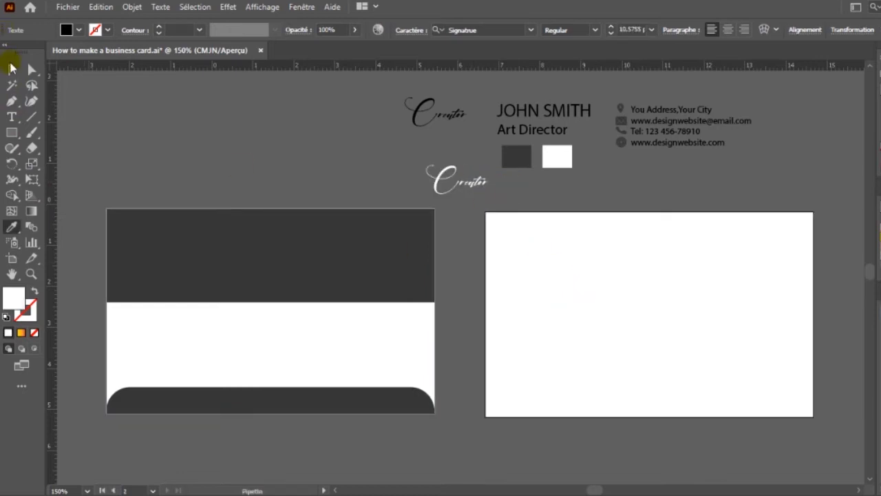
click(12, 69)
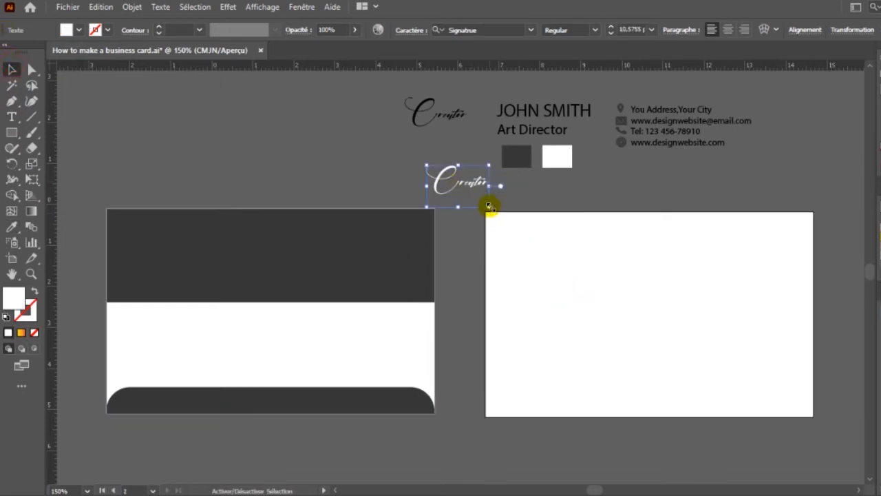
drag(488, 207, 521, 231)
Bring the white Creator logo to the front and place it at about 18 pt on the left side of the card's dark upper band
drag(502, 182, 274, 143)
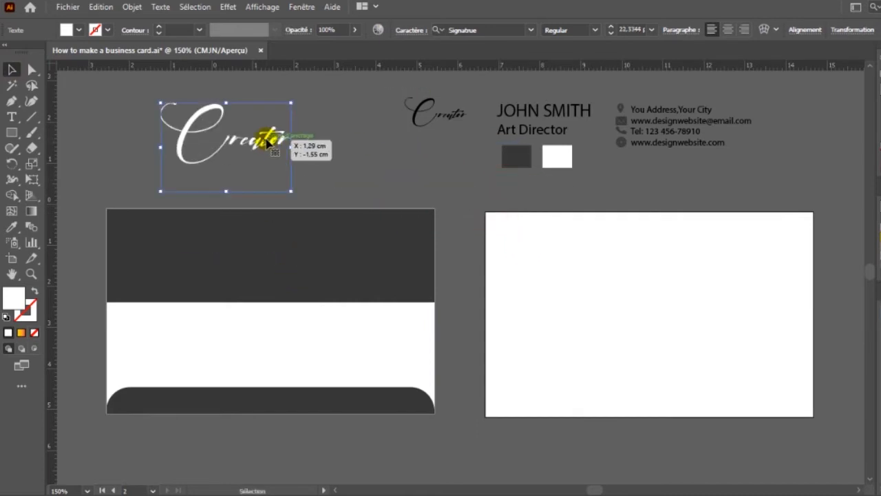
right_click(267, 141)
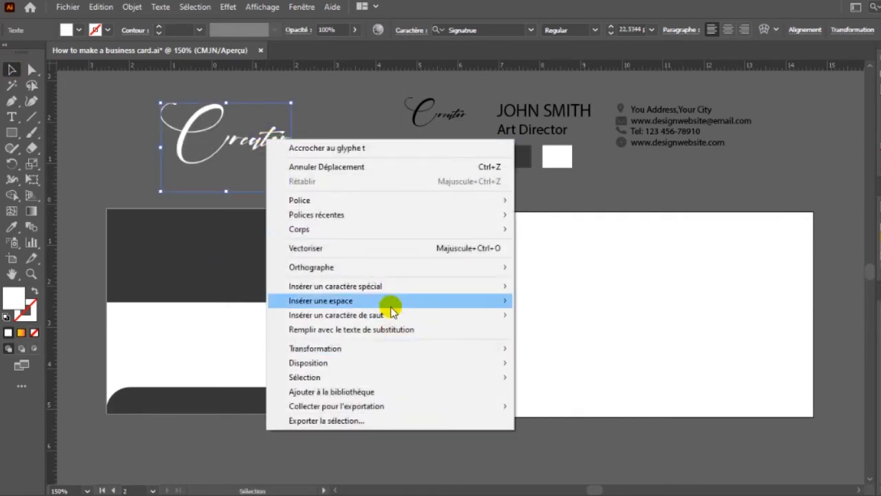
mouse_move(390, 305)
mouse_move(388, 361)
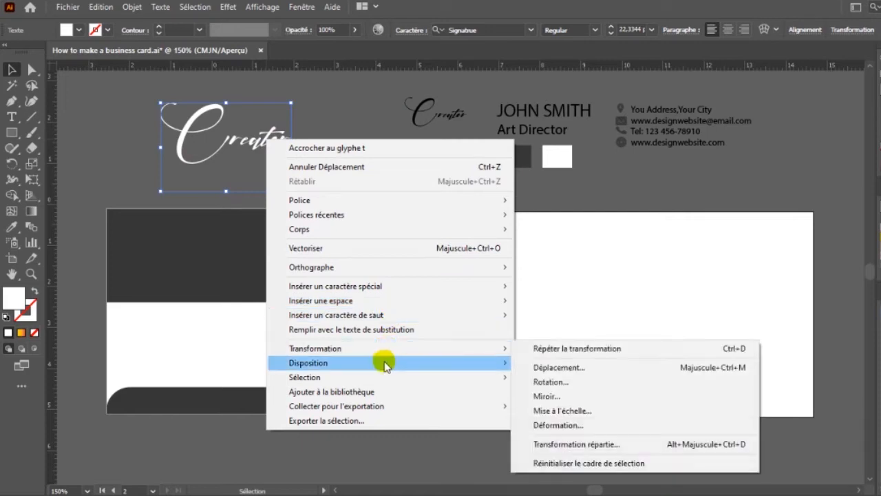
click(545, 362)
drag(283, 141, 231, 265)
drag(246, 225, 215, 262)
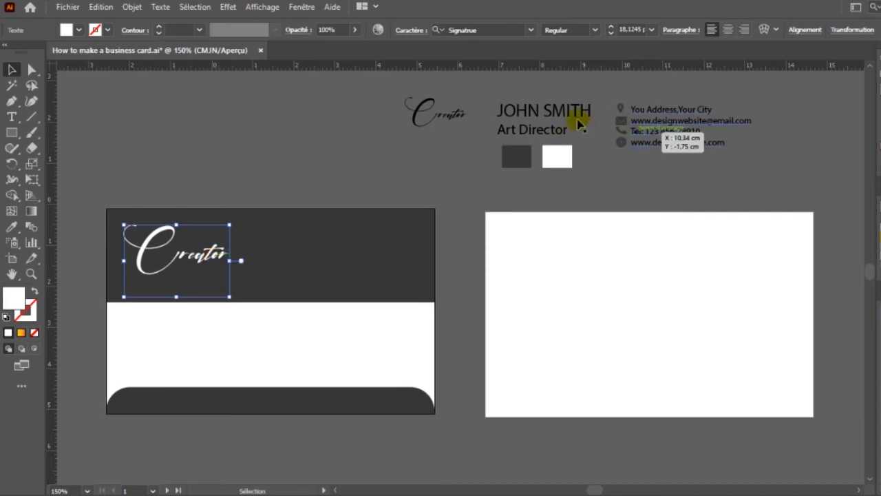
Try recolouring the contact details text white
click(665, 122)
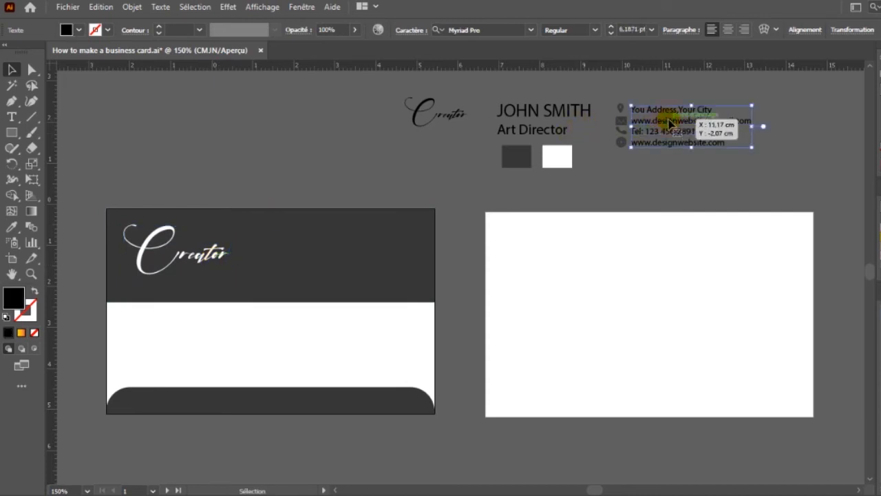
key(i)
click(620, 330)
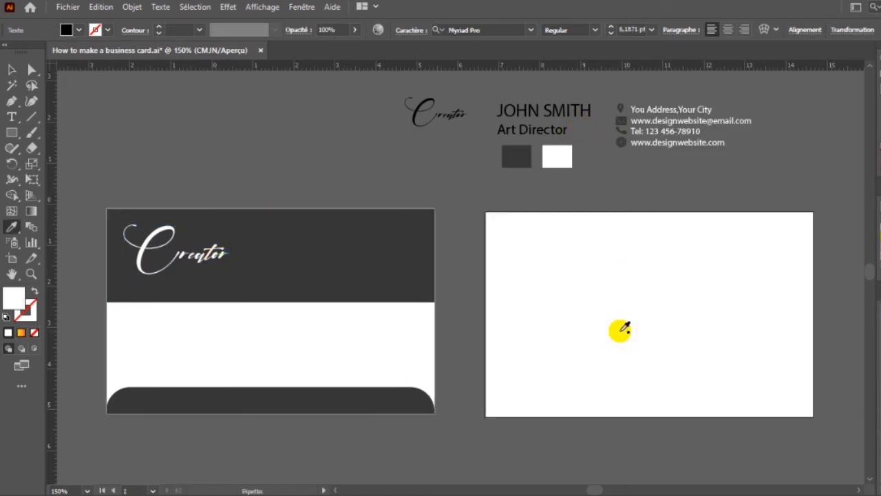
key(v)
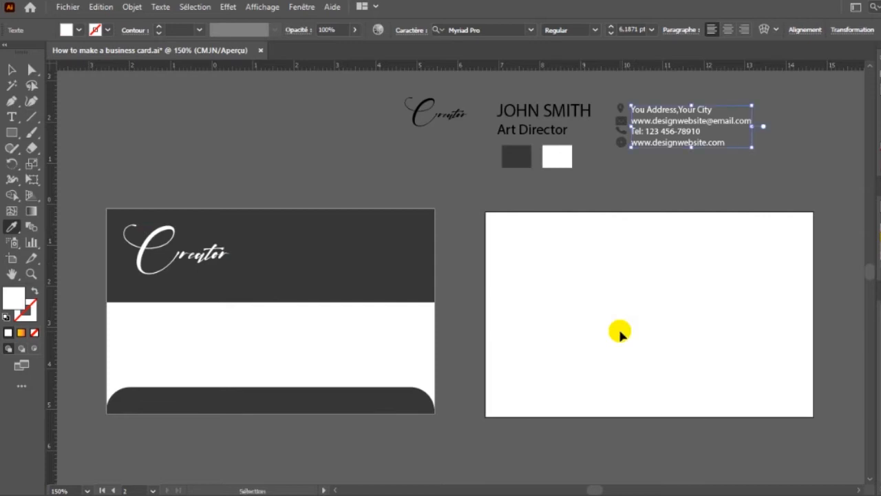
key(ctrl+z)
Bring the contact details and their icons to the front and place them on the right side of the first card's white area
click(15, 71)
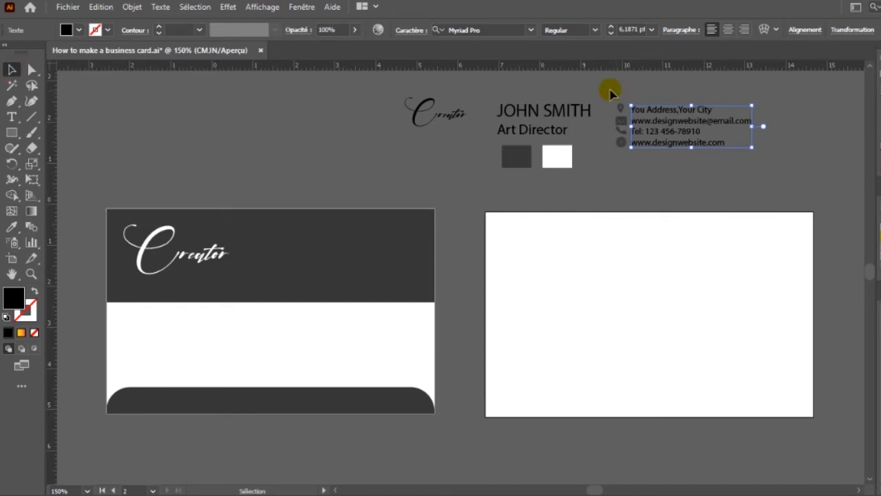
drag(676, 129, 342, 165)
right_click(342, 165)
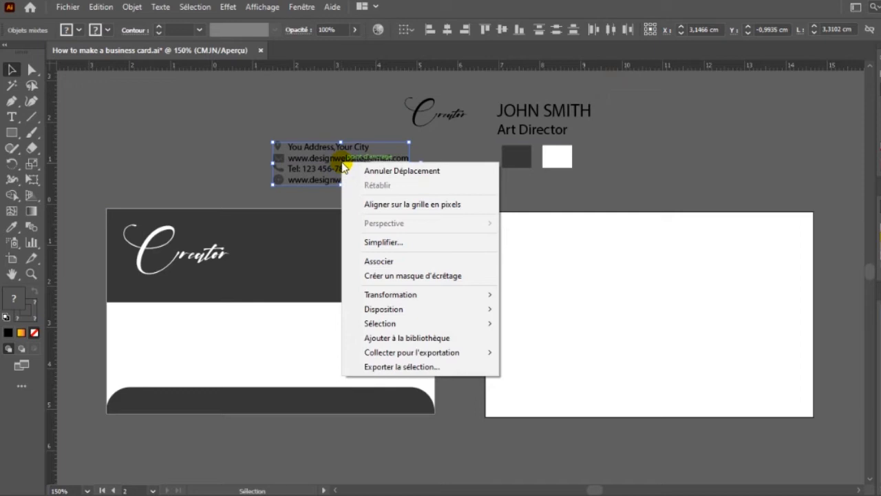
mouse_move(452, 314)
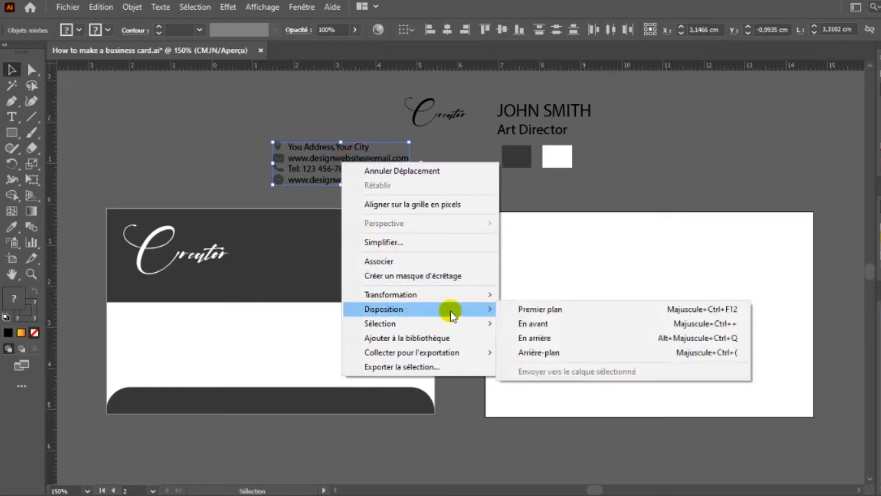
click(561, 311)
drag(329, 180, 346, 343)
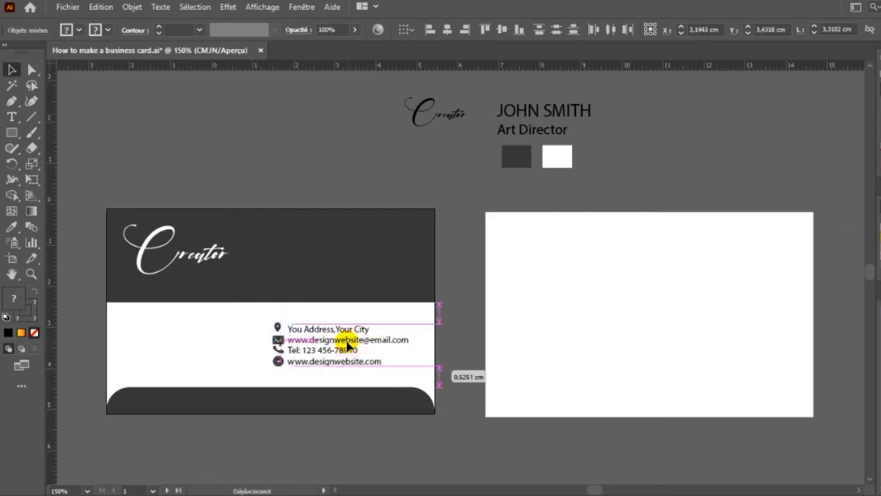
Duplicate the rounded dark shape at the first card's lower edge, narrow the copy to about half width and align it over the original
click(349, 405)
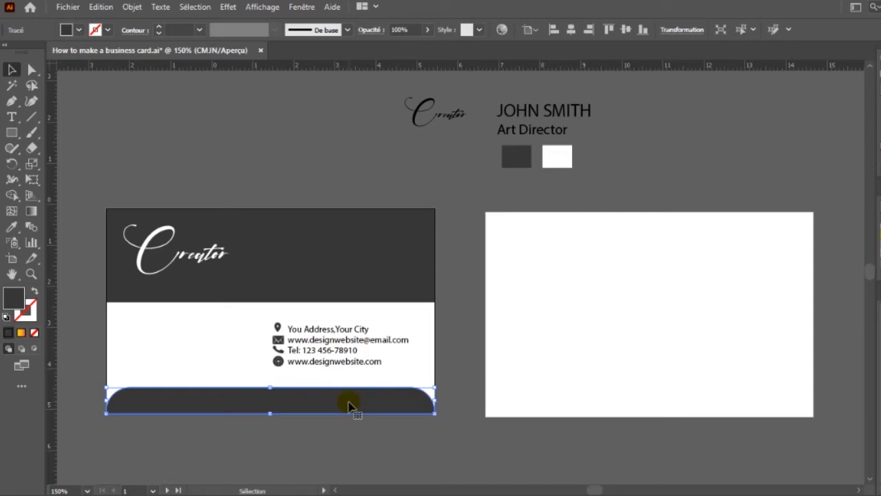
drag(349, 412, 350, 425)
drag(434, 412, 331, 414)
drag(105, 413, 161, 419)
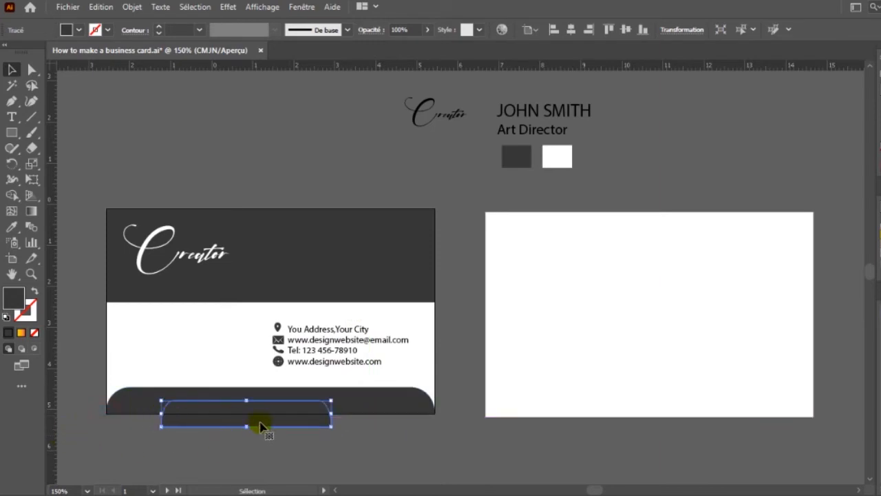
drag(285, 409, 292, 407)
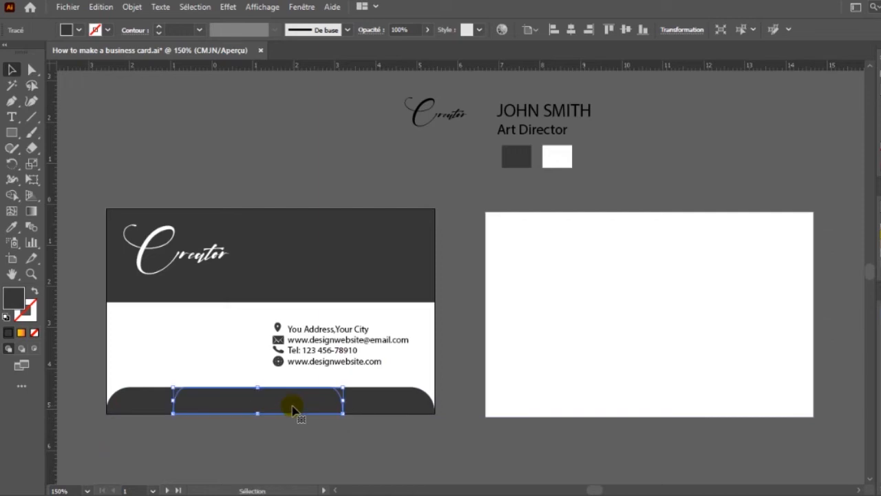
Try filling the narrow rounded copy with white sampled from the second artboard
key(i)
click(541, 328)
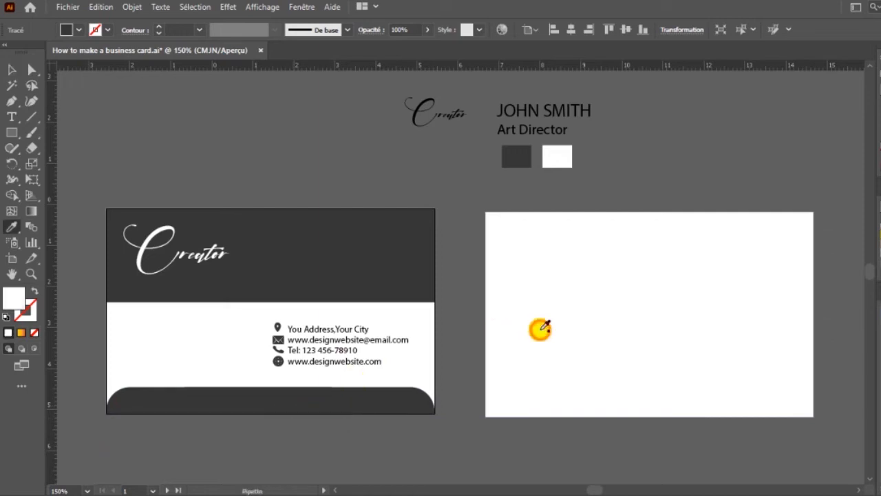
click(12, 68)
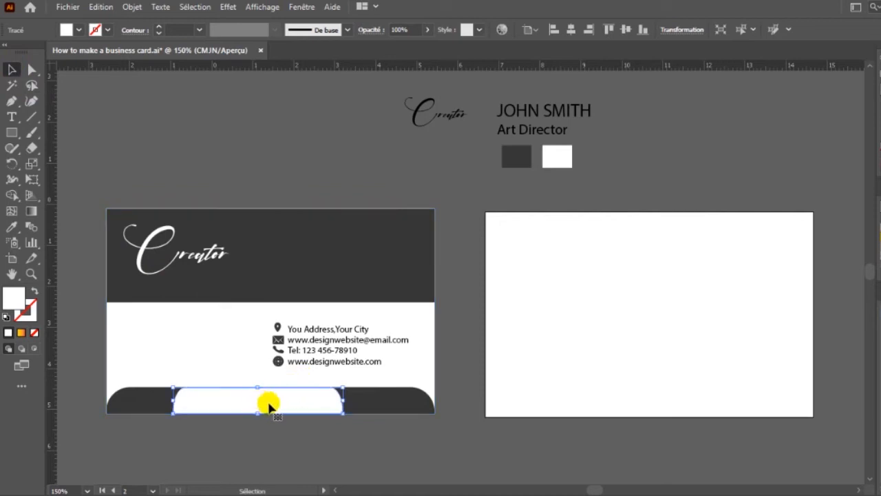
Centre the narrow rounded copy on the lower shape and match its height, making it about 4.14 × 0.64 cm
mouse_move(271, 403)
mouse_down()
mouse_move(282, 407)
mouse_move(273, 379)
mouse_move(274, 387)
mouse_up()
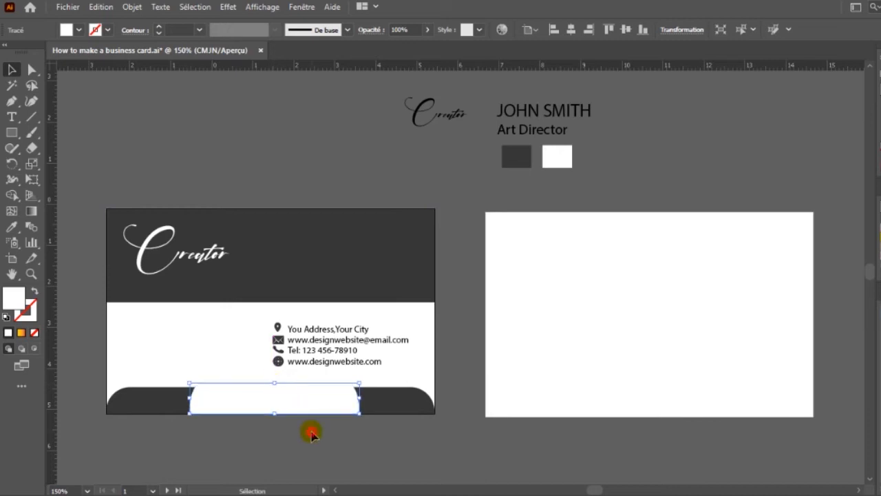
click(311, 434)
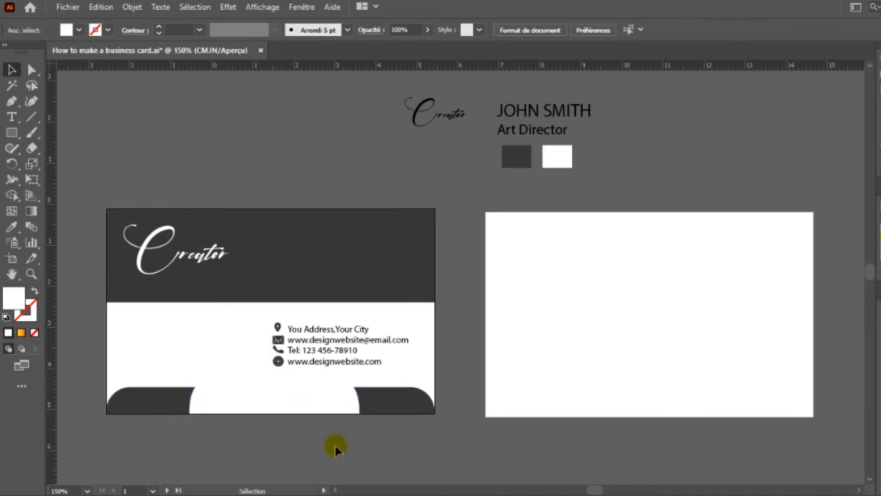
click(297, 403)
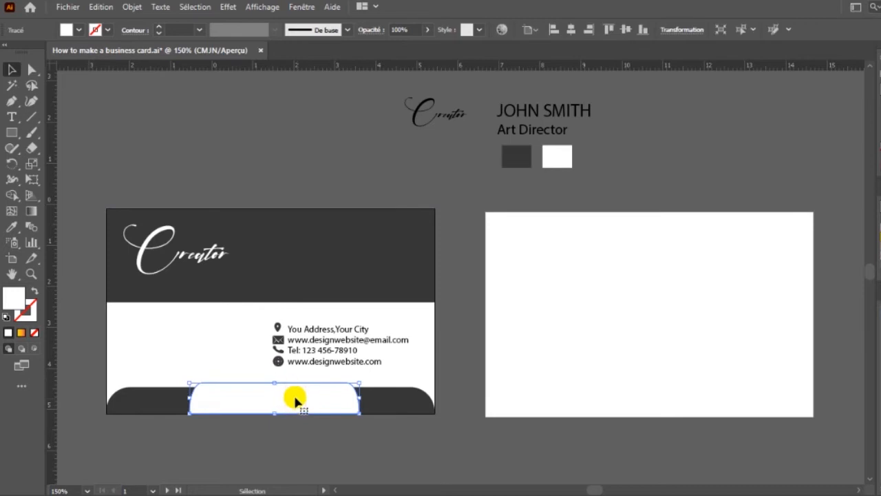
drag(275, 384, 275, 389)
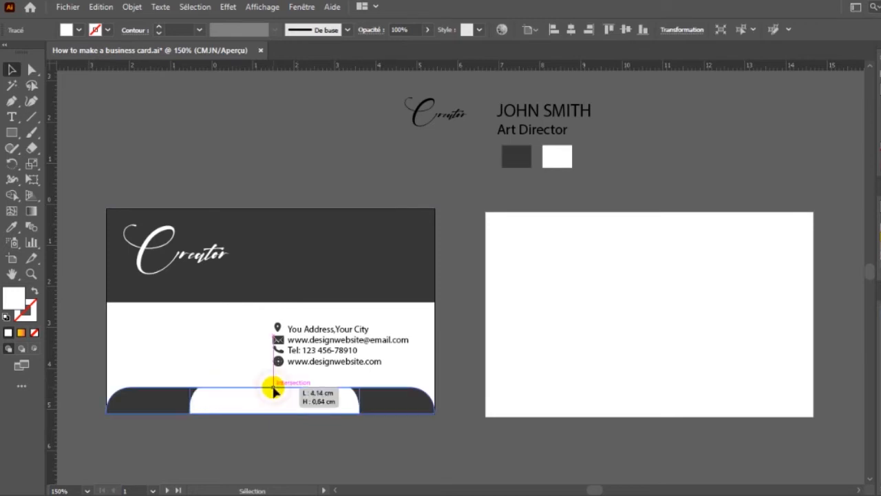
click(337, 440)
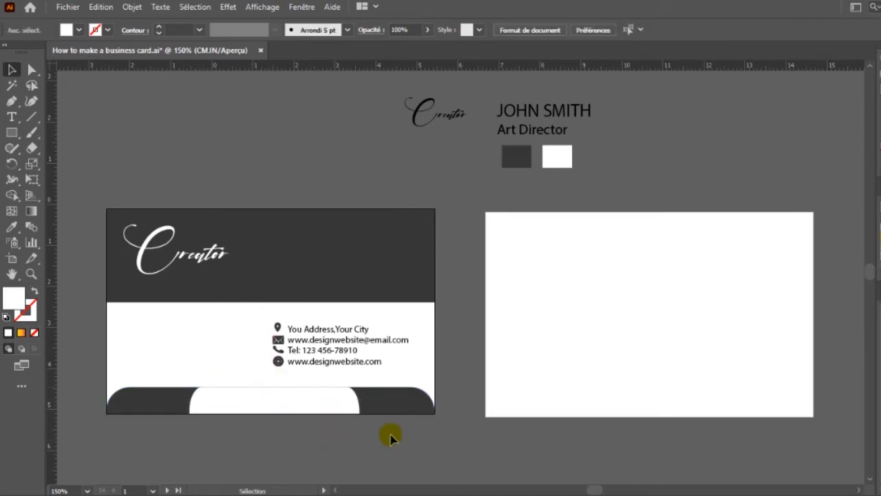
key(ctrl+plus)
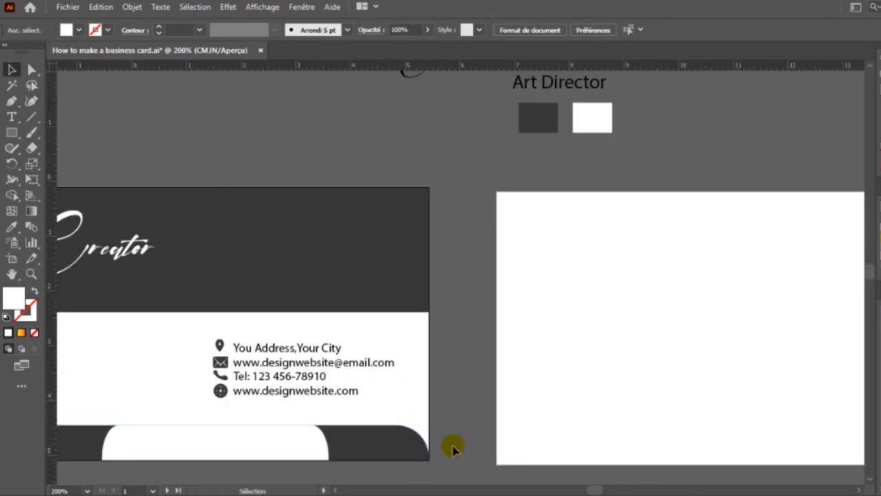
key(ctrl+minus)
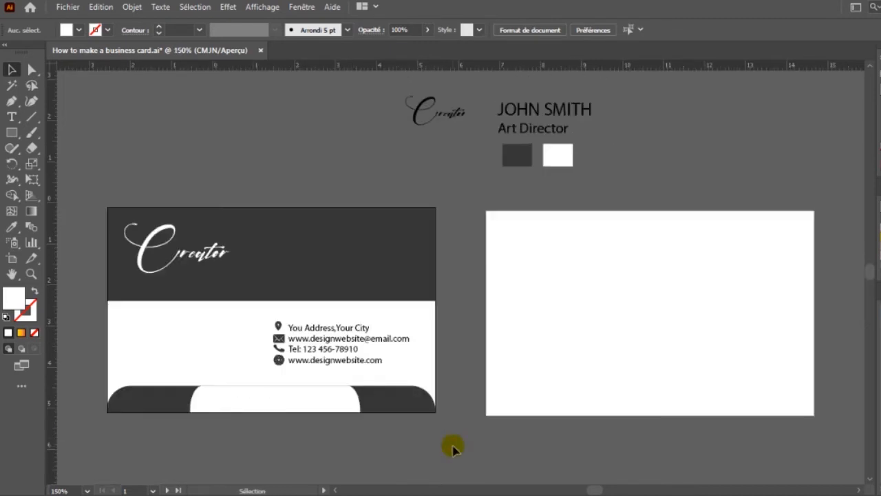
Fill the narrow rounded shape with the near-black colour 21211f
click(331, 402)
key(i)
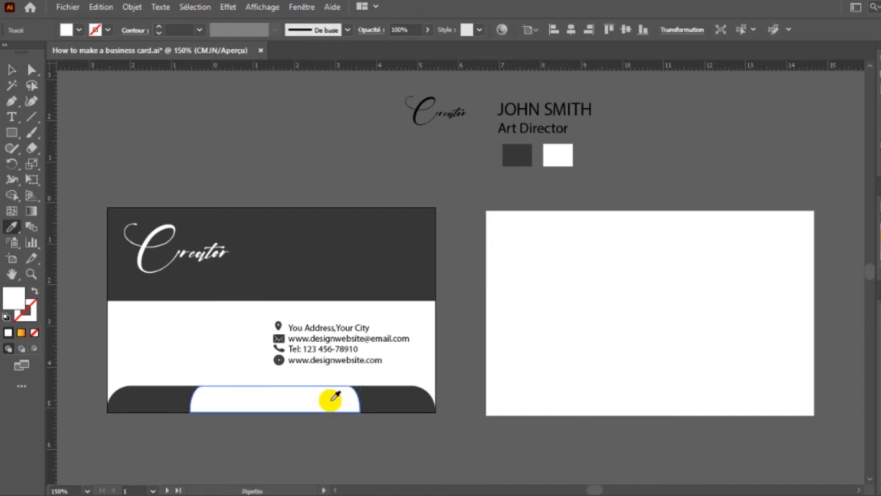
click(292, 266)
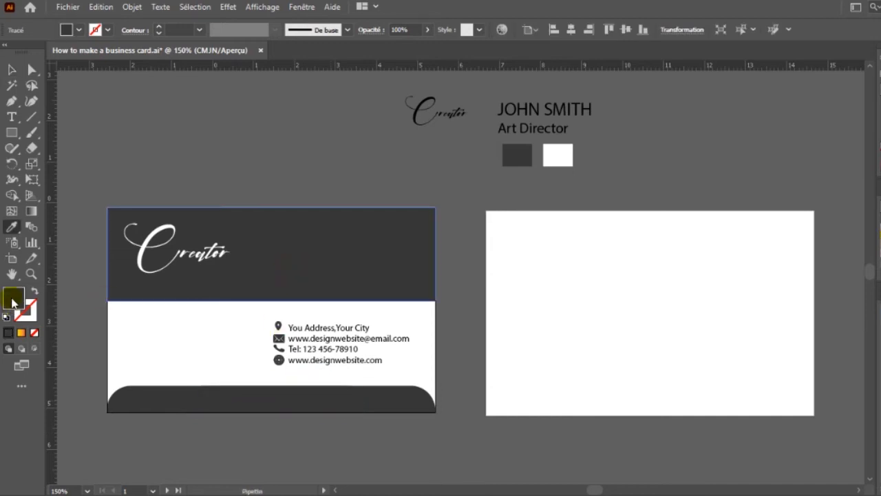
click(12, 300)
double_click(13, 300)
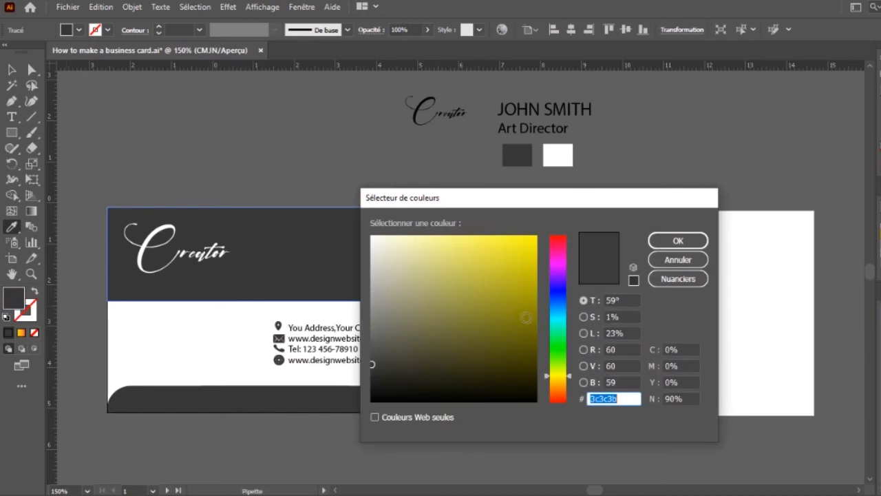
click(379, 379)
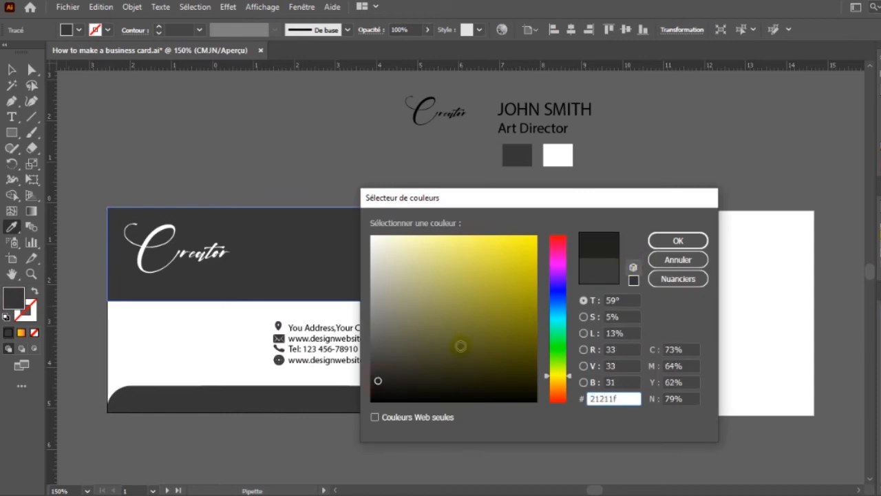
click(667, 240)
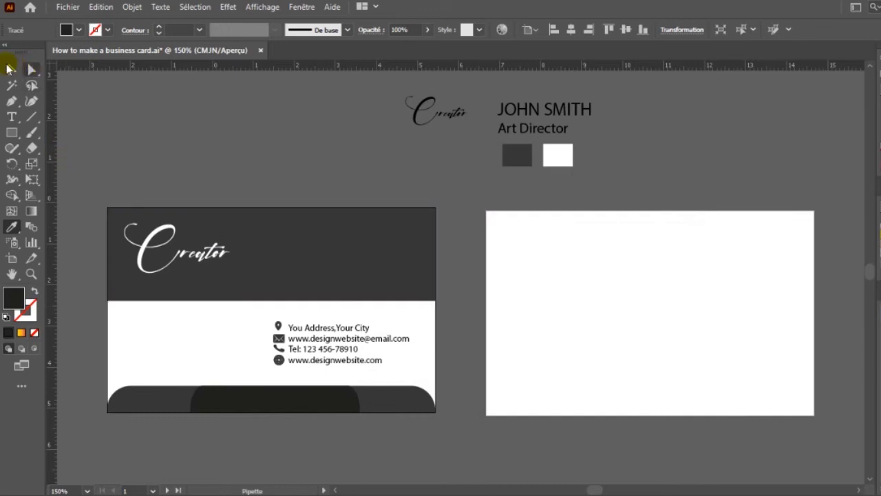
Duplicate the first card's dark upper band and fill the copy with the near-black of the narrow rounded shape
click(12, 83)
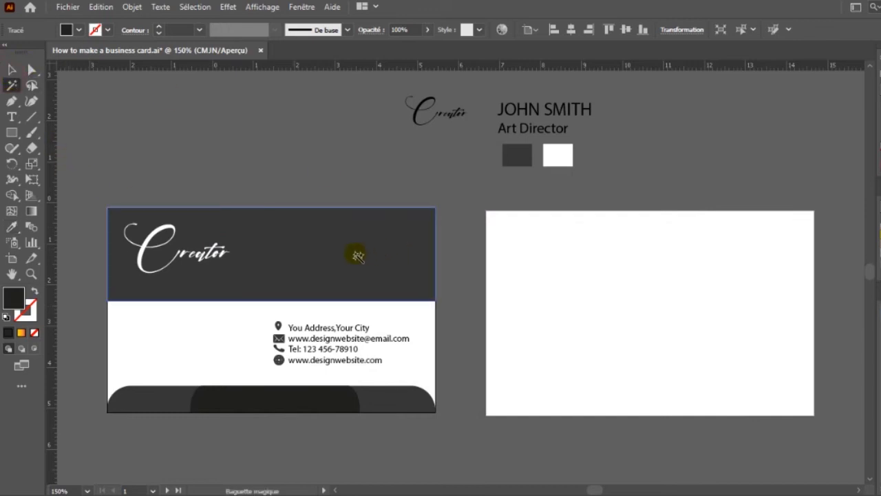
click(11, 69)
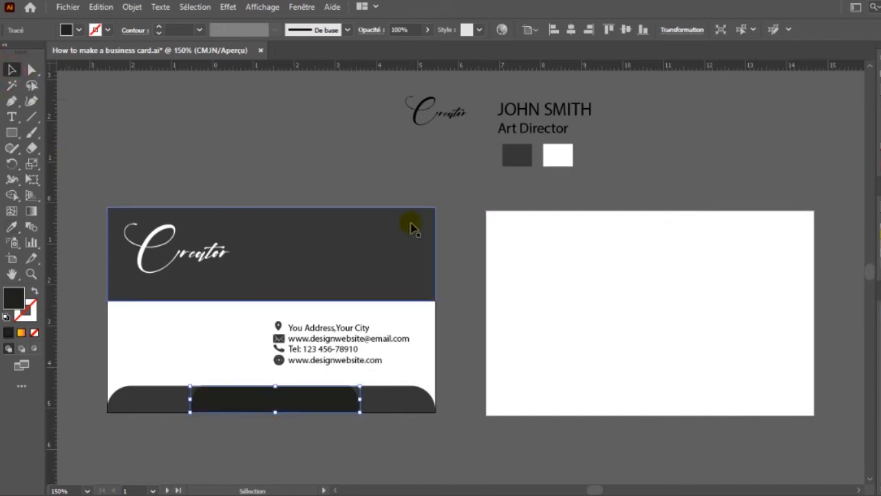
click(349, 272)
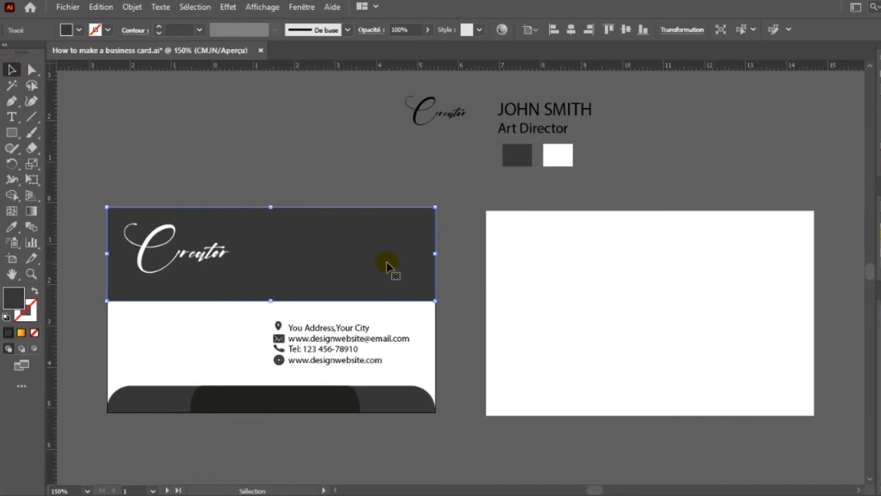
drag(390, 283, 392, 298)
key(i)
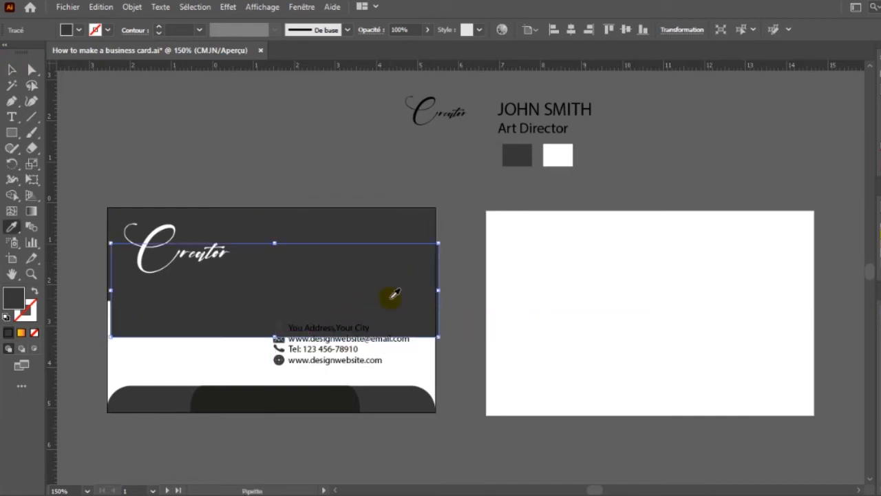
click(335, 393)
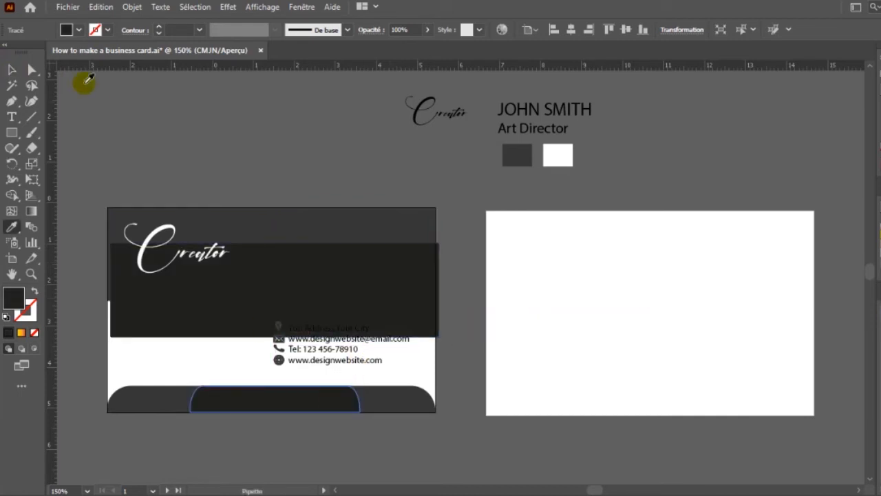
Move the near-black copy so it lies exactly over the first card's upper band
click(16, 68)
click(327, 305)
drag(327, 298, 325, 274)
drag(326, 273, 329, 272)
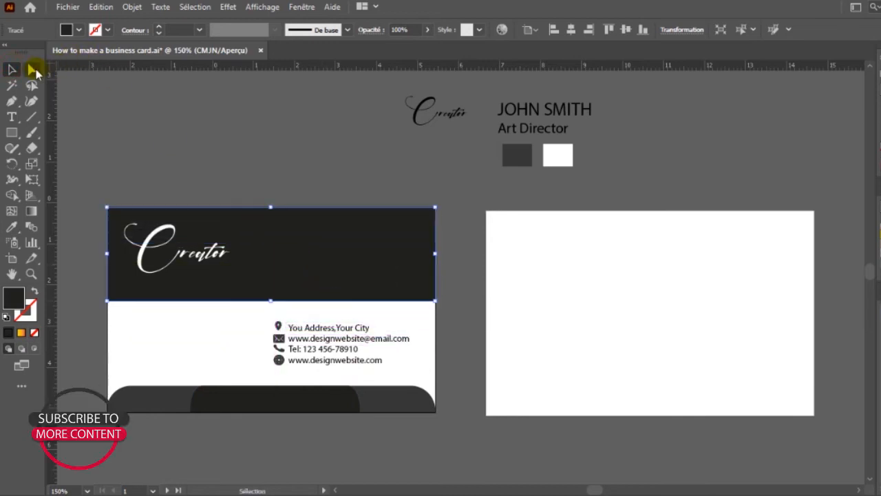
Narrow the near-black band from its left edge so it covers only the upper band's right part, beside the logo
click(31, 68)
click(212, 225)
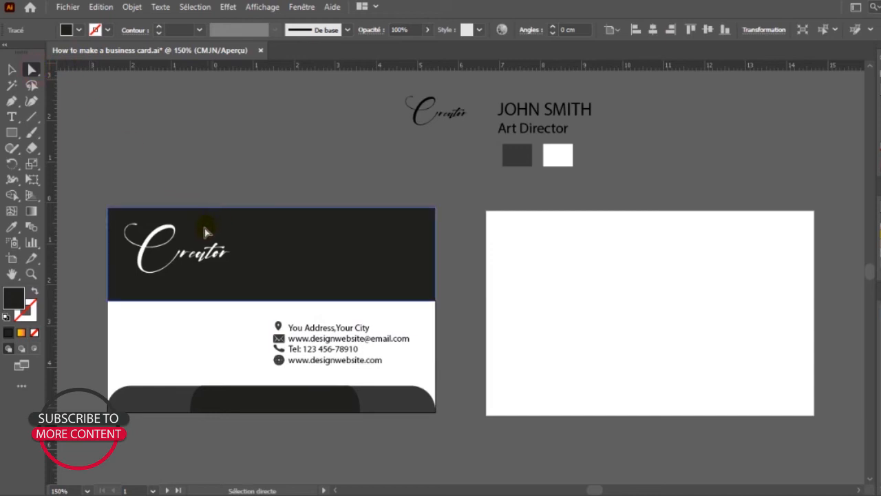
click(12, 69)
click(312, 239)
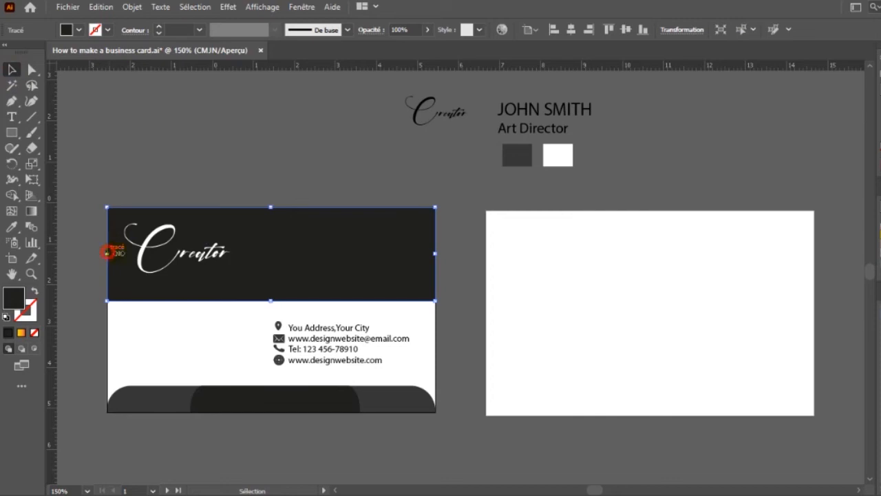
drag(107, 253, 260, 263)
click(314, 259)
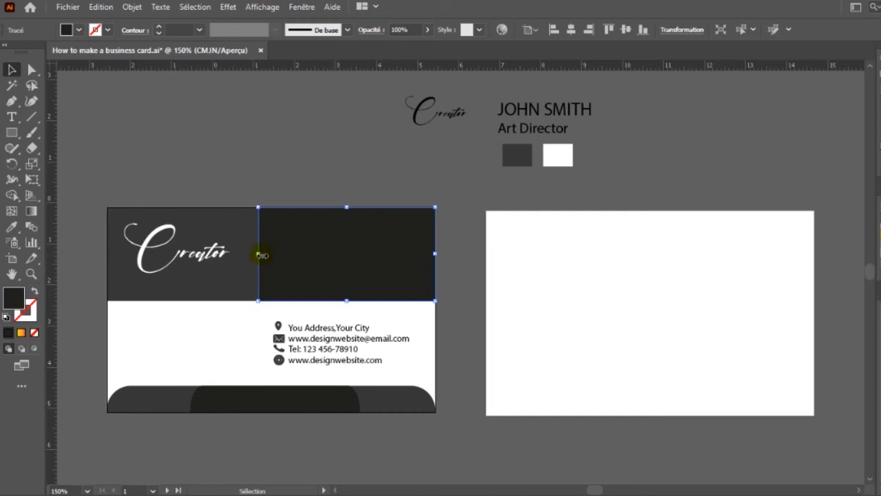
mouse_move(259, 254)
mouse_down()
mouse_move(268, 253)
mouse_move(233, 255)
mouse_move(258, 254)
mouse_up()
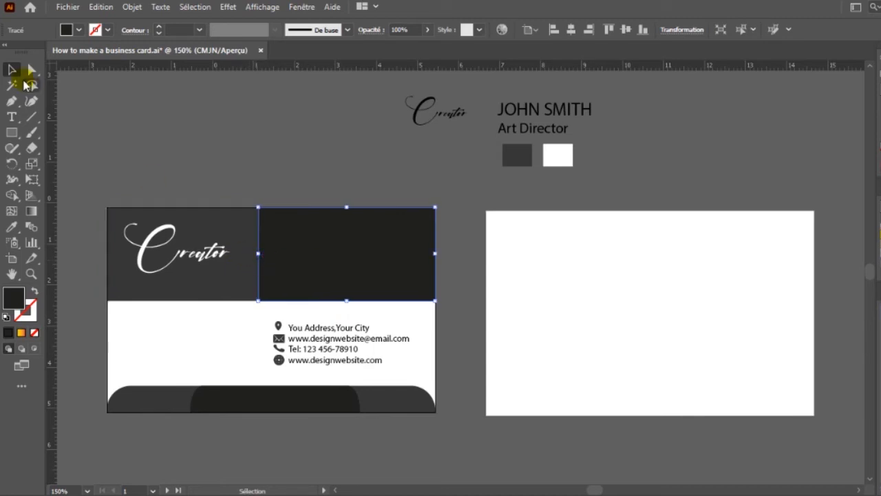
click(359, 147)
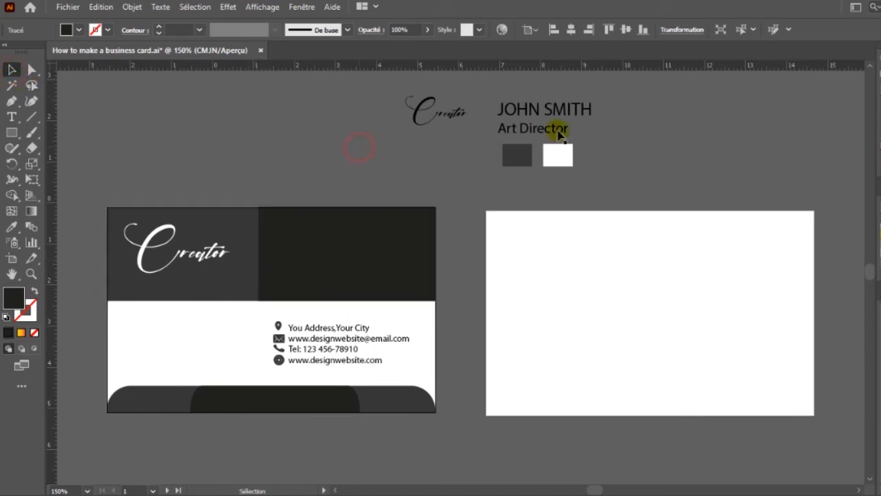
Recolour the cardholder's name and Art Director title text white by sampling the second artboard
double_click(582, 117)
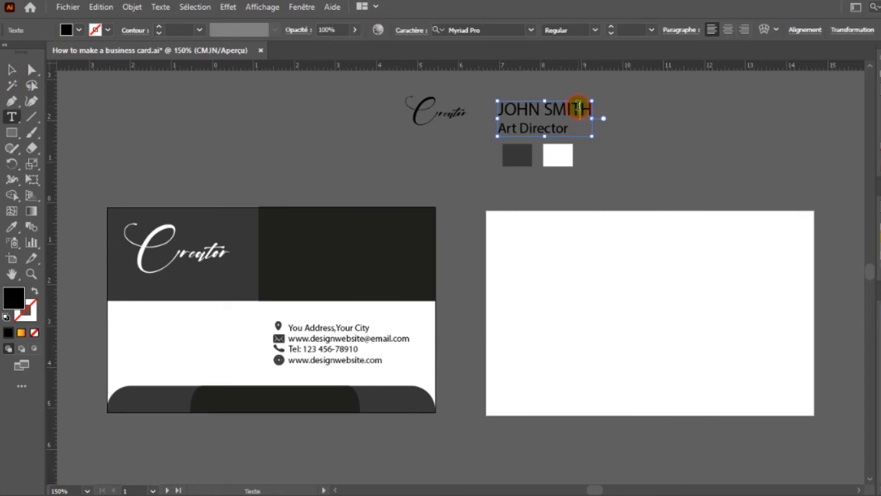
click(8, 69)
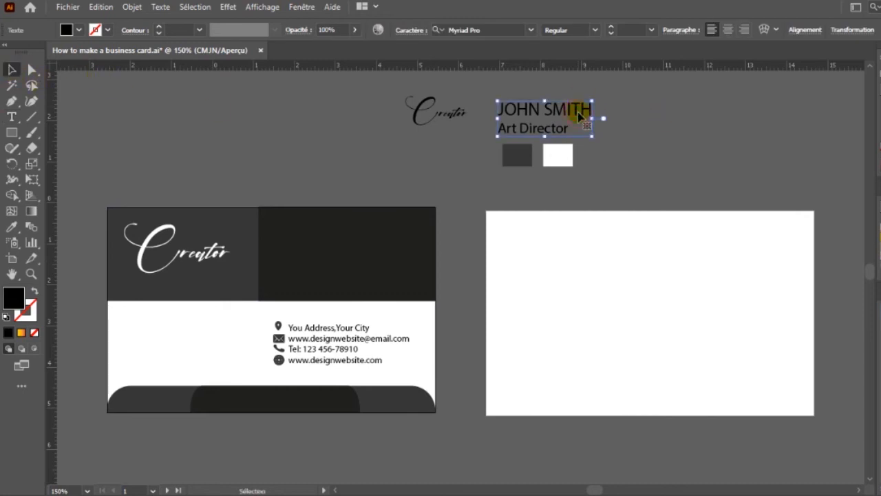
key(i)
click(576, 267)
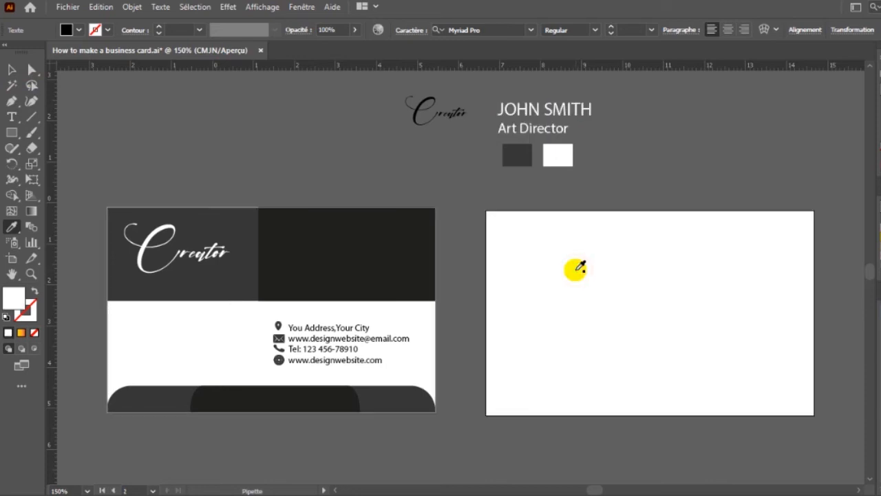
Move the white cardholder's name and Art Director text above the first card and bring it to the front
key(v)
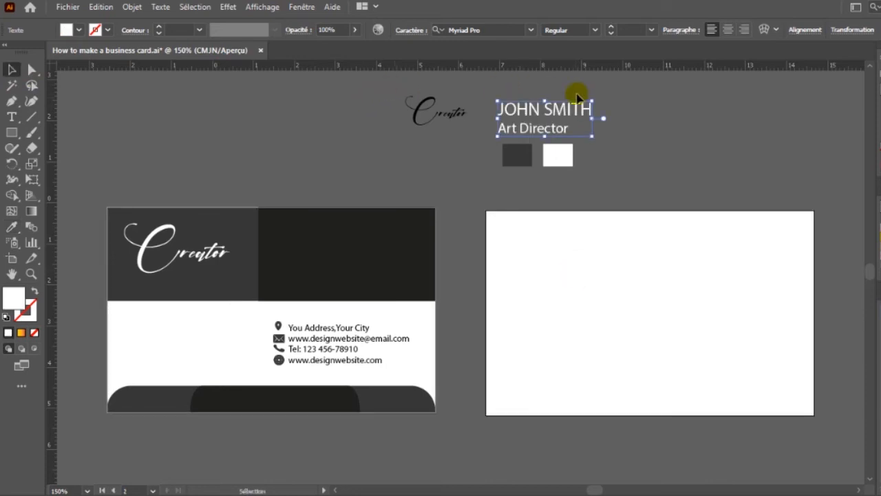
drag(584, 108, 374, 171)
right_click(373, 172)
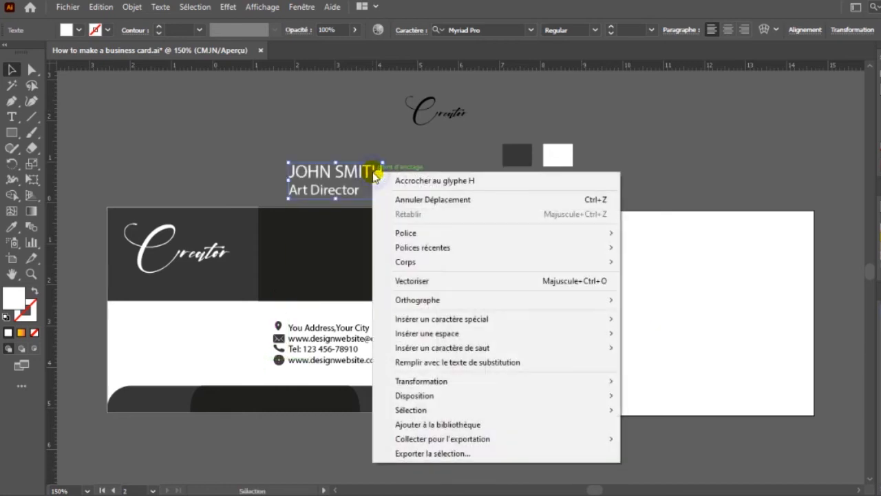
mouse_move(452, 395)
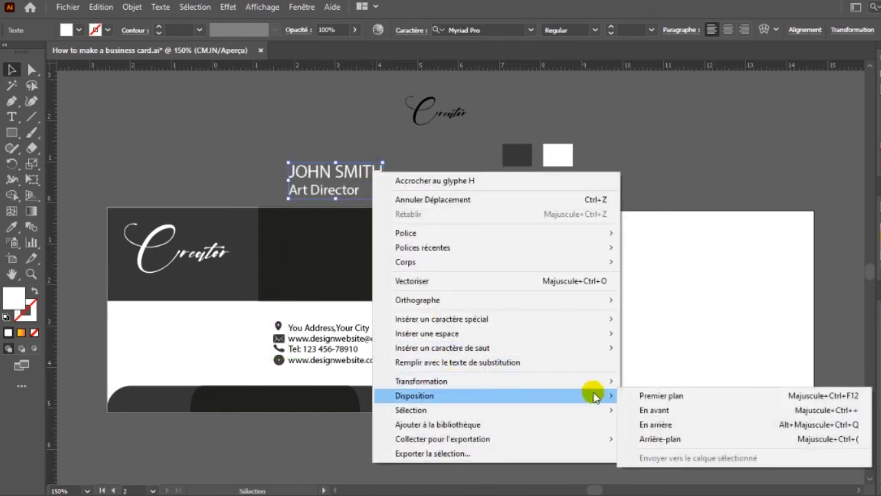
click(660, 397)
Place the name and title text on the first card's near-black band, beside the logo, and nudge it slightly upward
drag(359, 174, 352, 246)
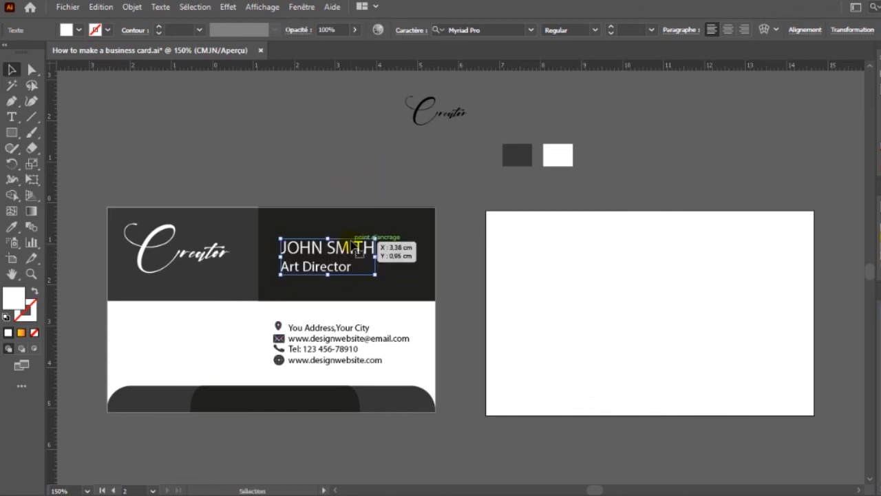
key(Up)
key(Up)
key(Up)
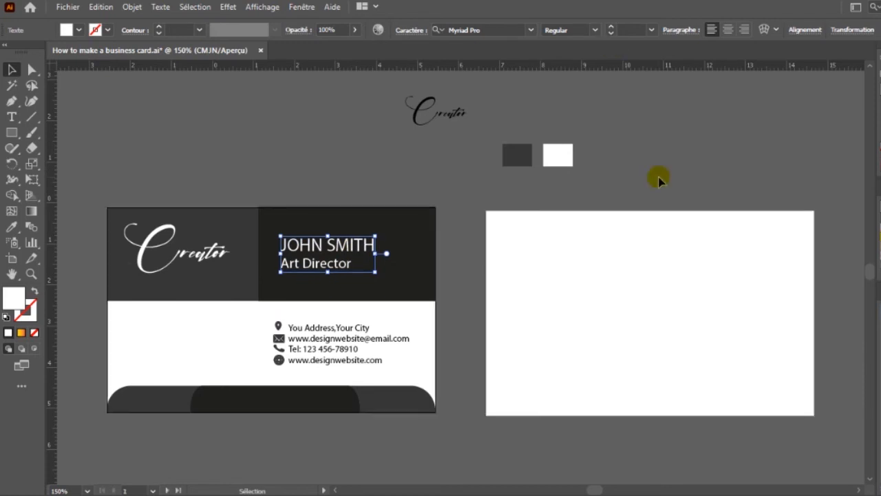
click(714, 173)
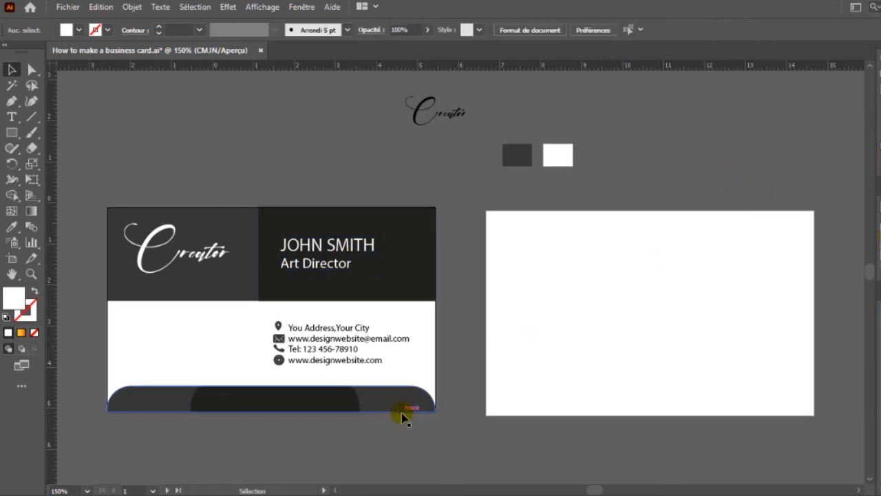
Copy the first card's near-black band onto the second artboard and stretch the copy to cover the whole artboard
click(394, 296)
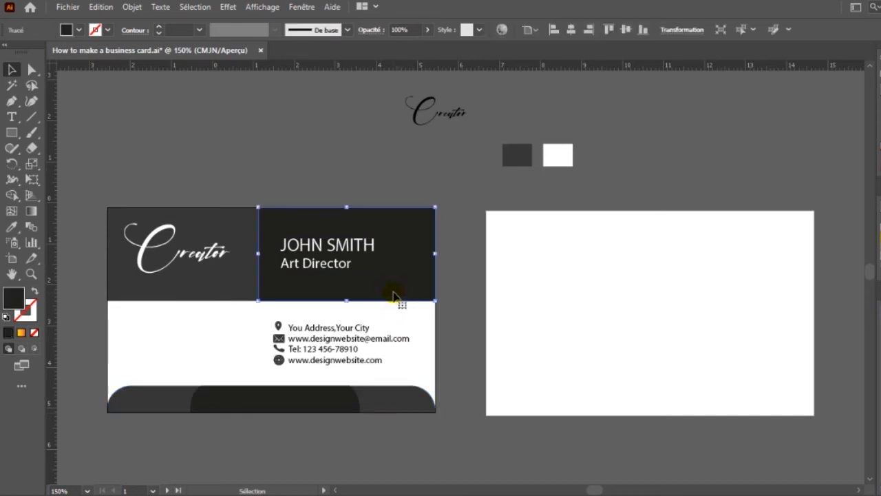
drag(402, 290, 634, 294)
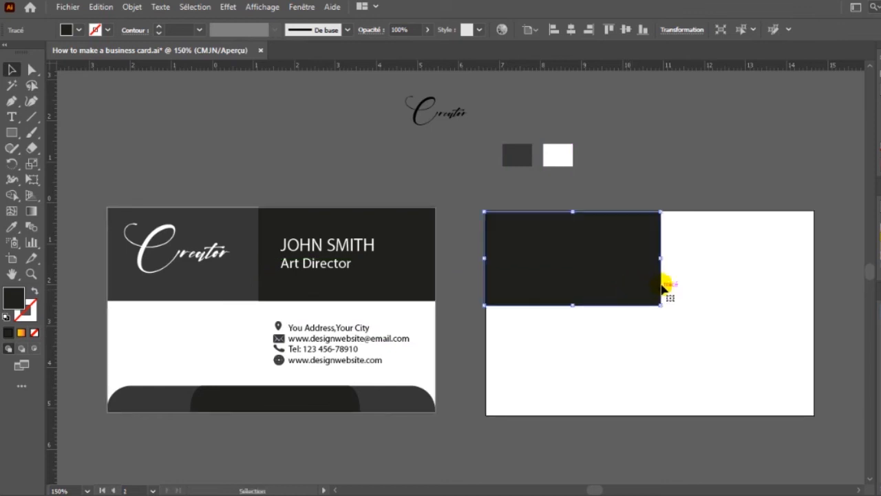
drag(666, 259, 814, 274)
drag(649, 305, 661, 416)
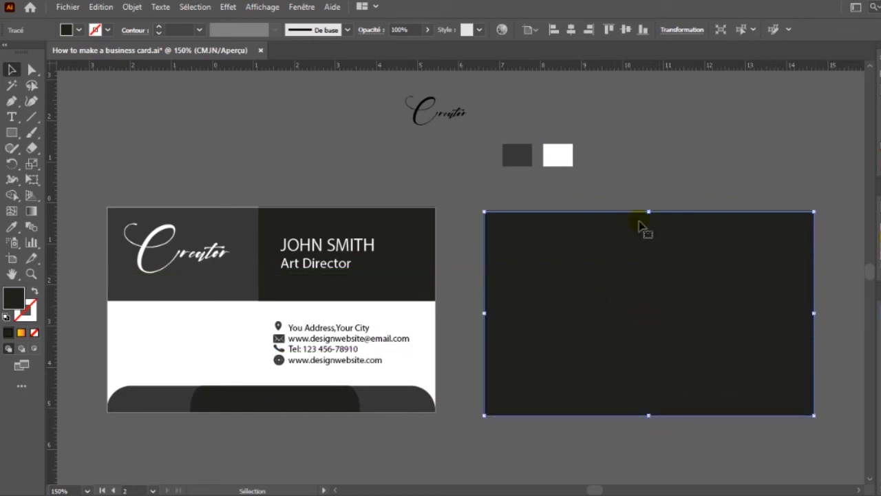
mouse_move(648, 215)
mouse_down()
mouse_move(647, 181)
mouse_move(647, 210)
mouse_up()
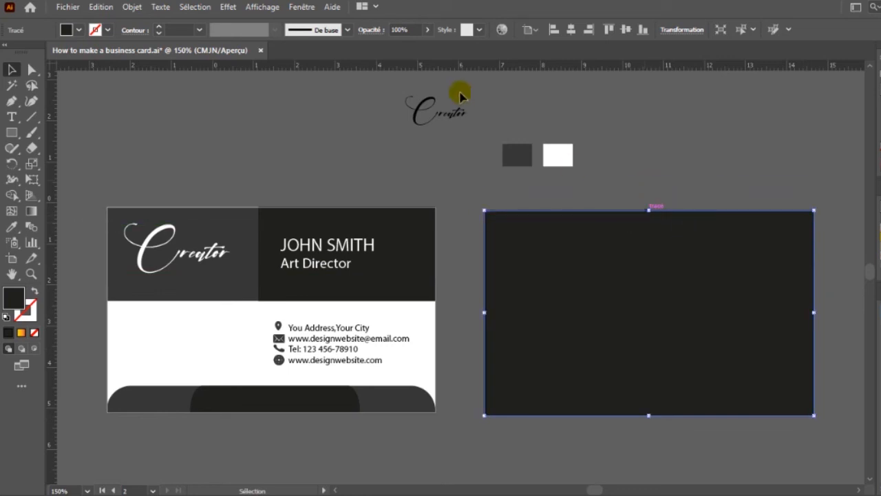
Recolour the spare black Creator logo above the artboards white by sampling the first card's white background
click(456, 114)
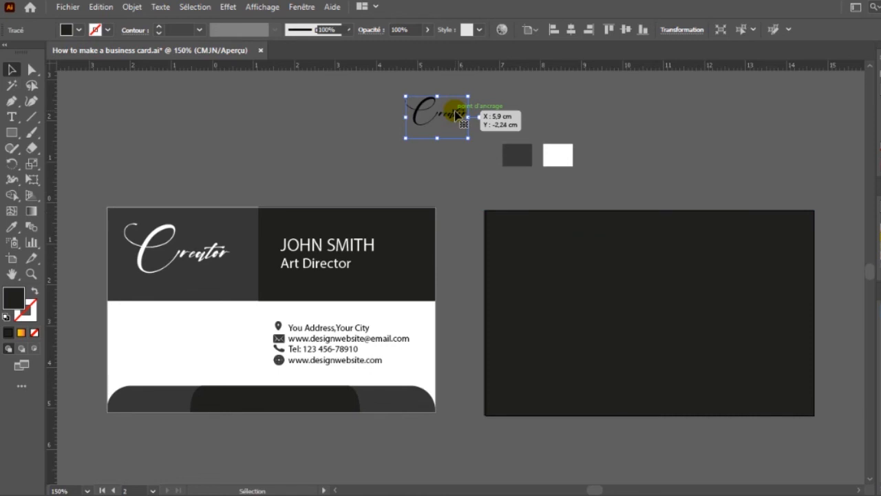
key(i)
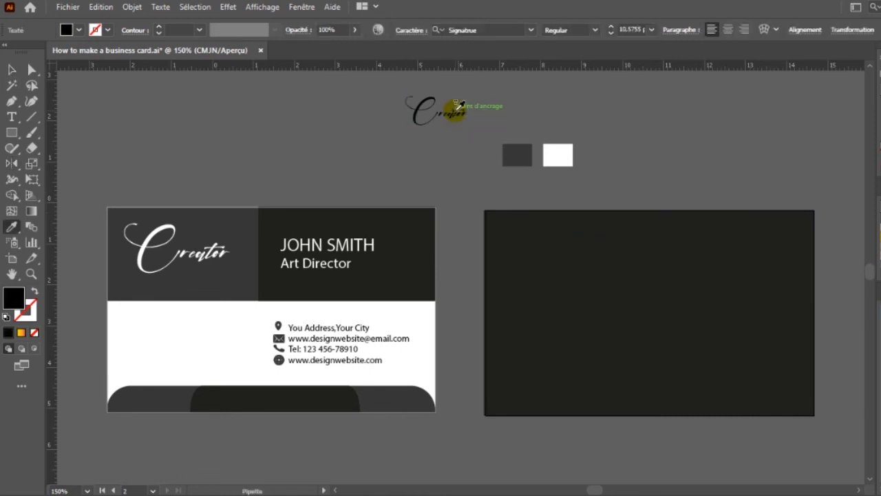
click(224, 348)
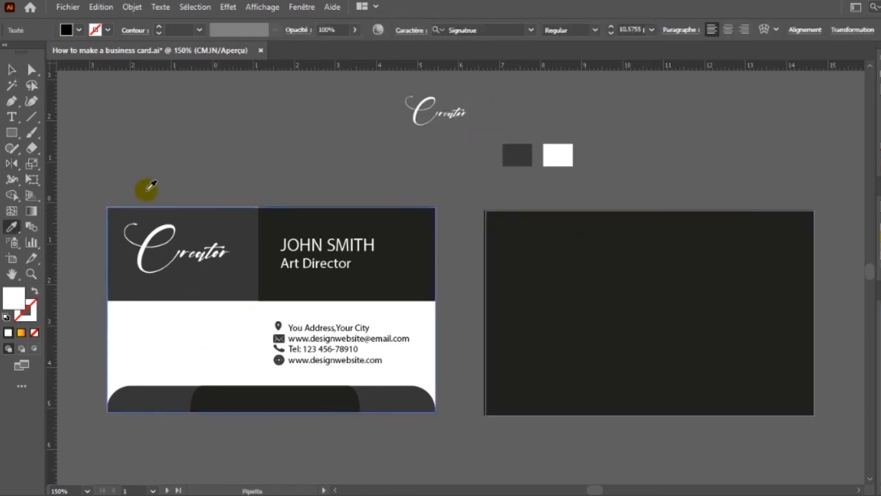
click(10, 71)
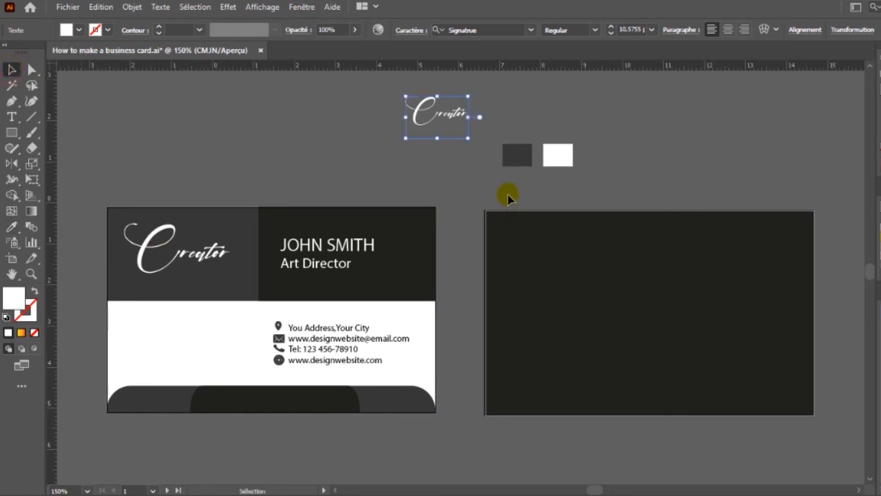
Move the white Creator logo above the second card and bring it to the front
drag(448, 113, 639, 124)
right_click(639, 124)
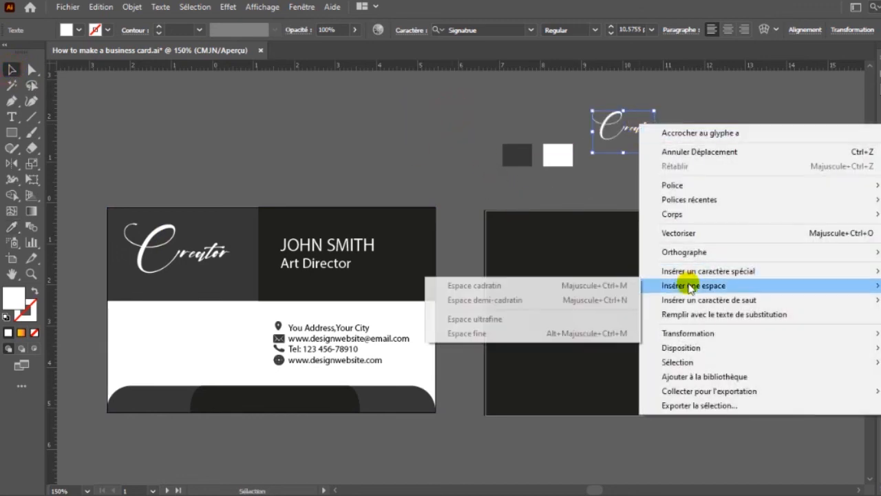
mouse_move(688, 348)
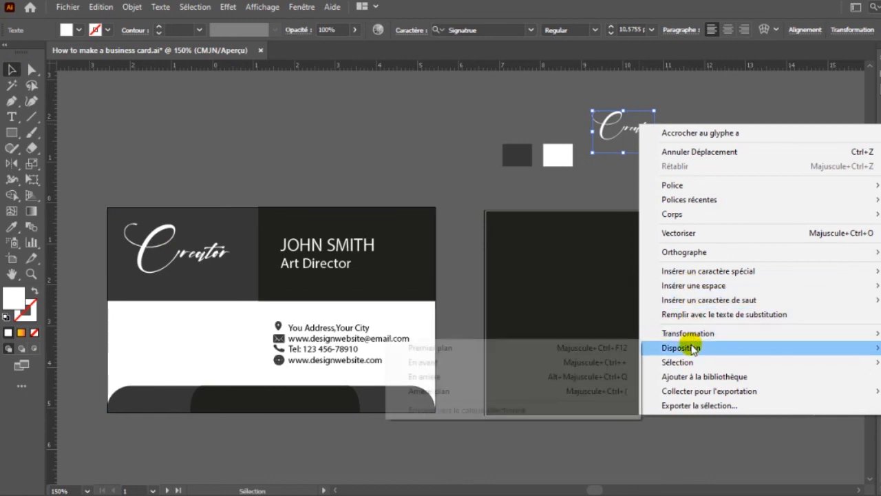
click(486, 349)
Place the white Creator logo on the second card, enlarge it to about 37 pt and centre it on the near-black background
drag(636, 125, 753, 386)
mouse_move(712, 311)
mouse_down()
mouse_move(713, 335)
mouse_move(705, 319)
mouse_up()
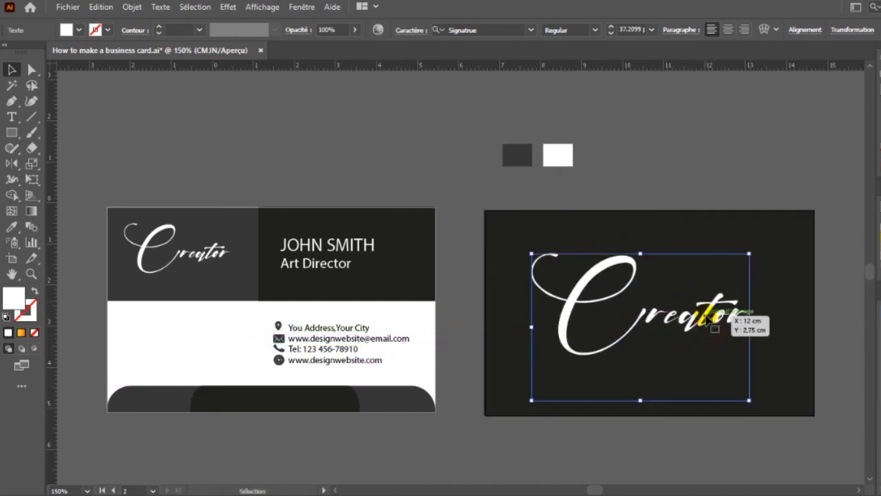
click(759, 128)
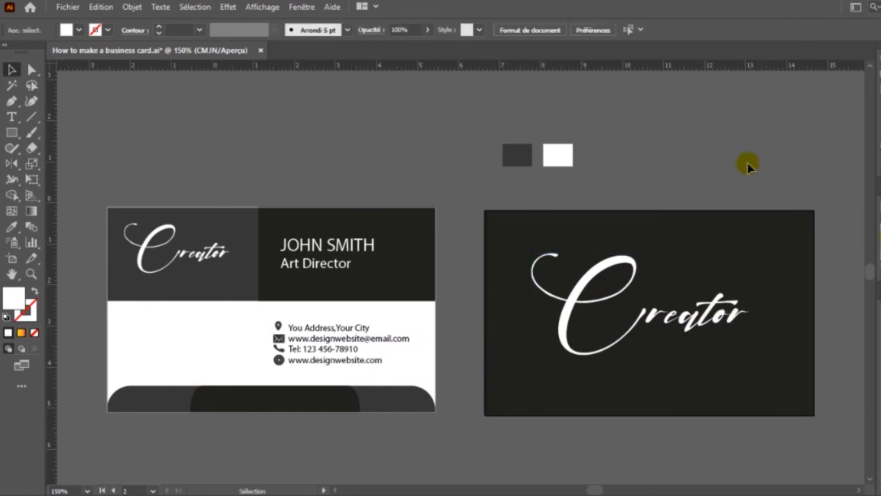
mouse_move(709, 316)
mouse_down()
mouse_move(713, 324)
mouse_move(704, 317)
mouse_up()
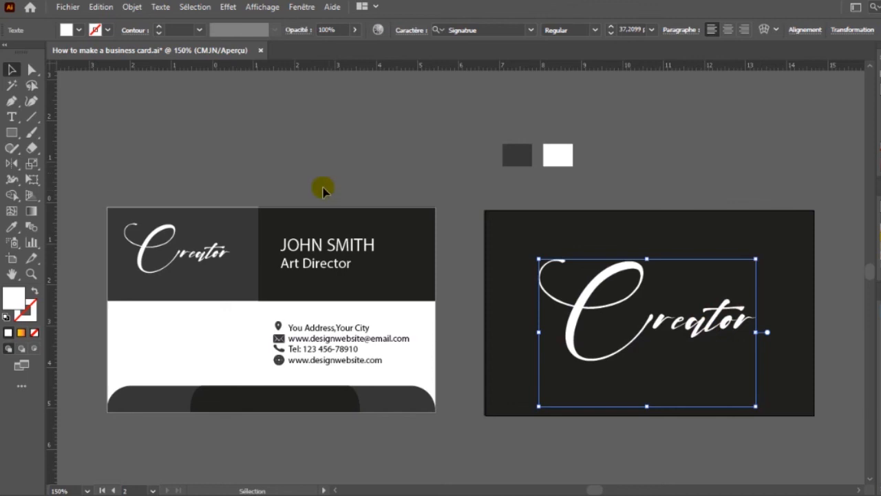
click(619, 129)
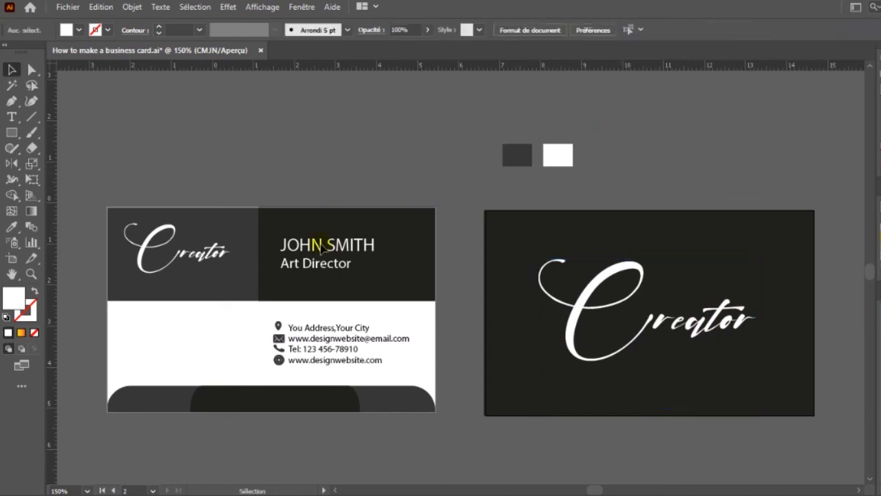